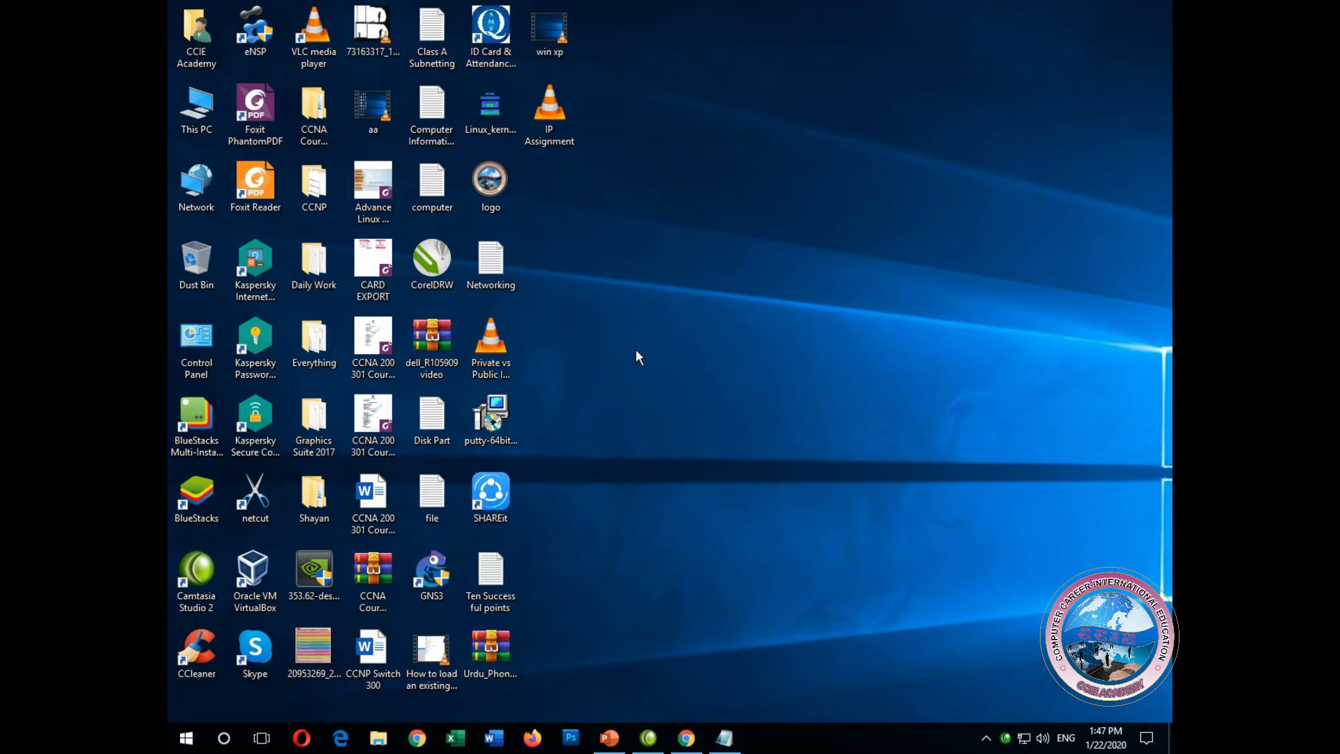
- Launch Cisco Packet Tracer
key("super")
type("packet")
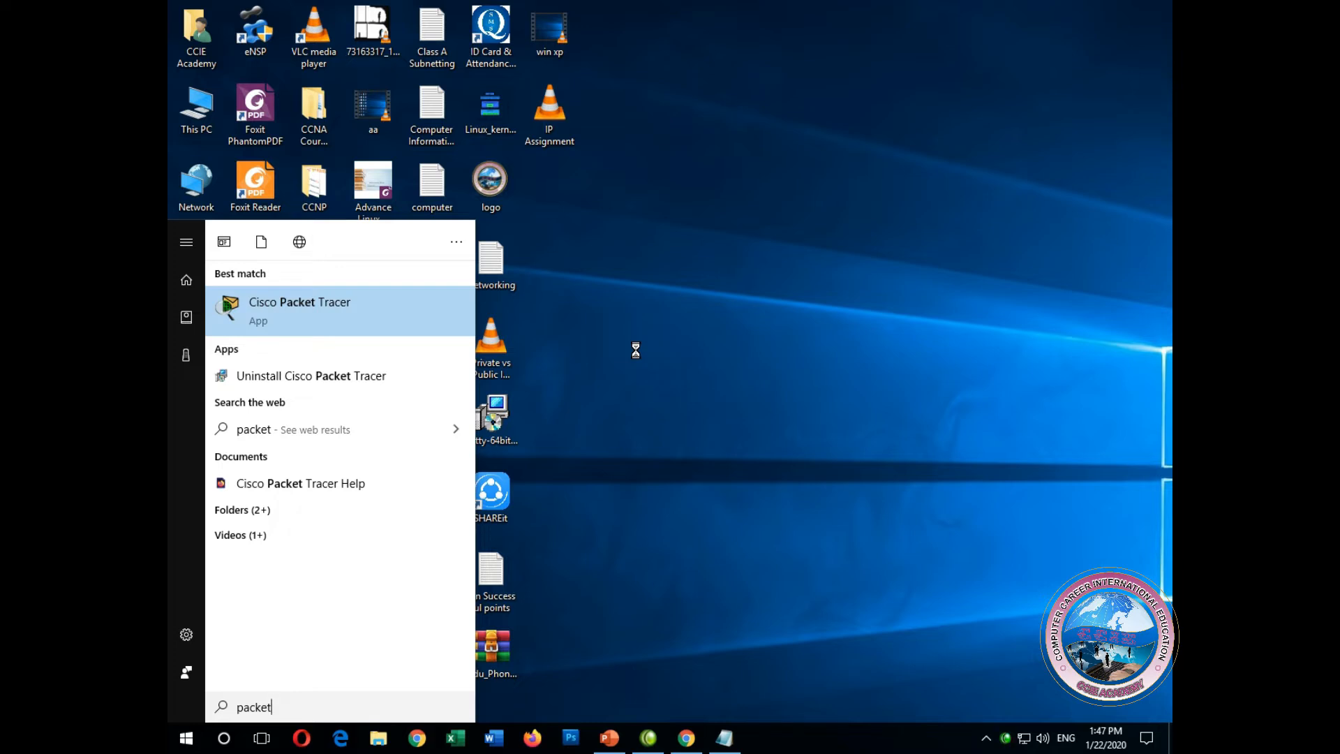
key("Down")
key("Up")
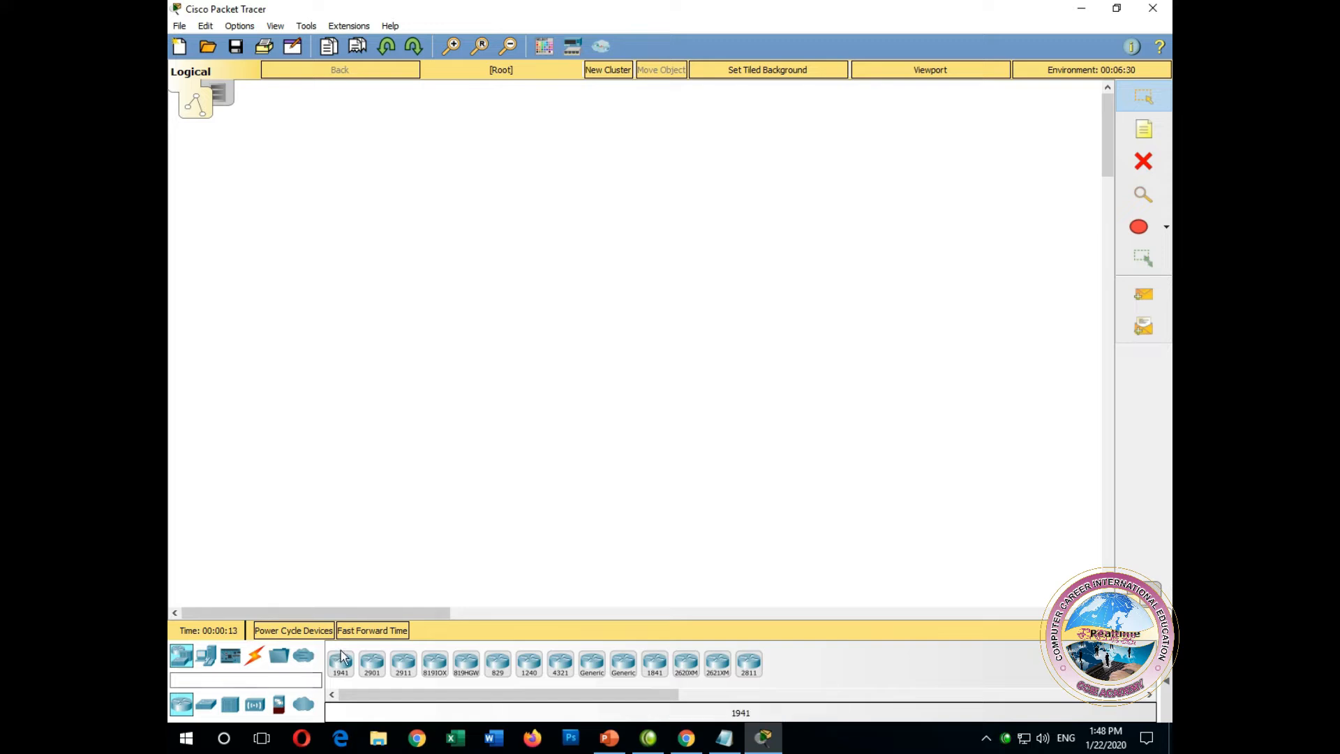
- Add a 2960 switch to the empty workspace and position it in the upper middle of the canvas
left_click(206, 656)
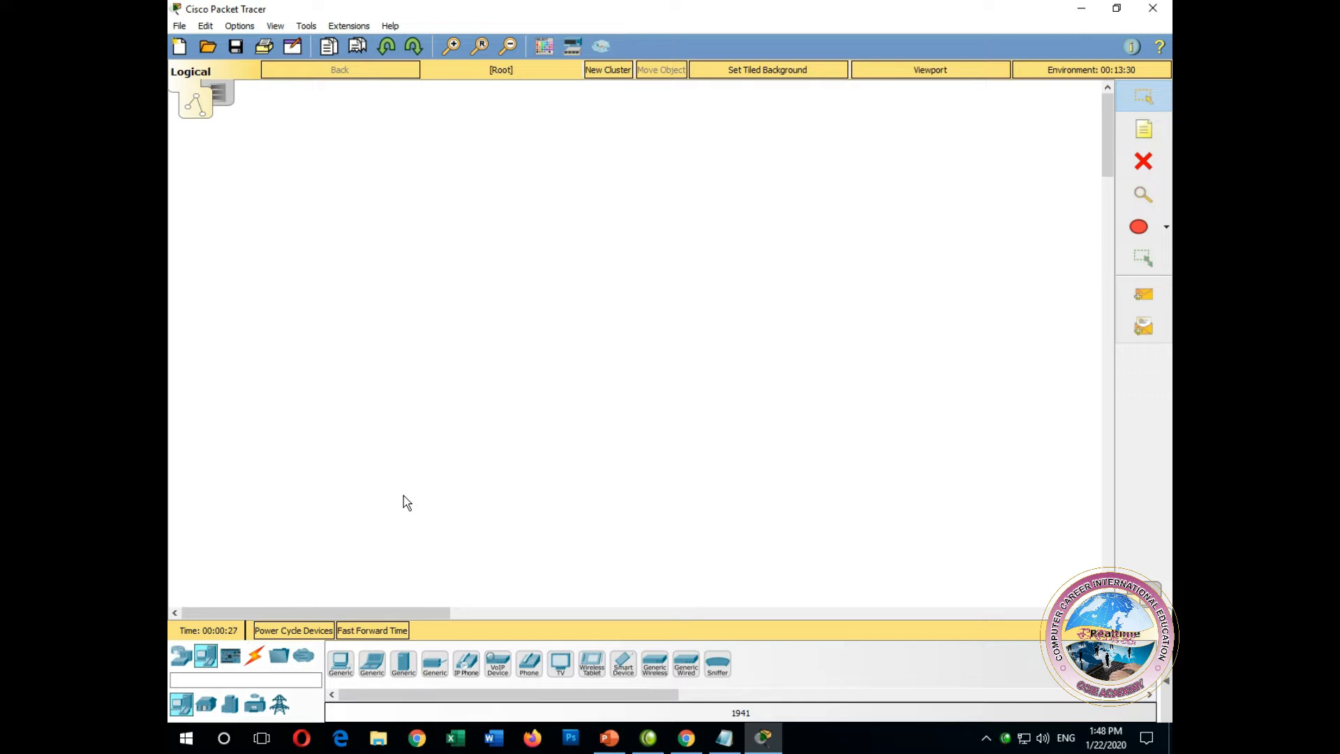
left_click(181, 656)
left_click(205, 703)
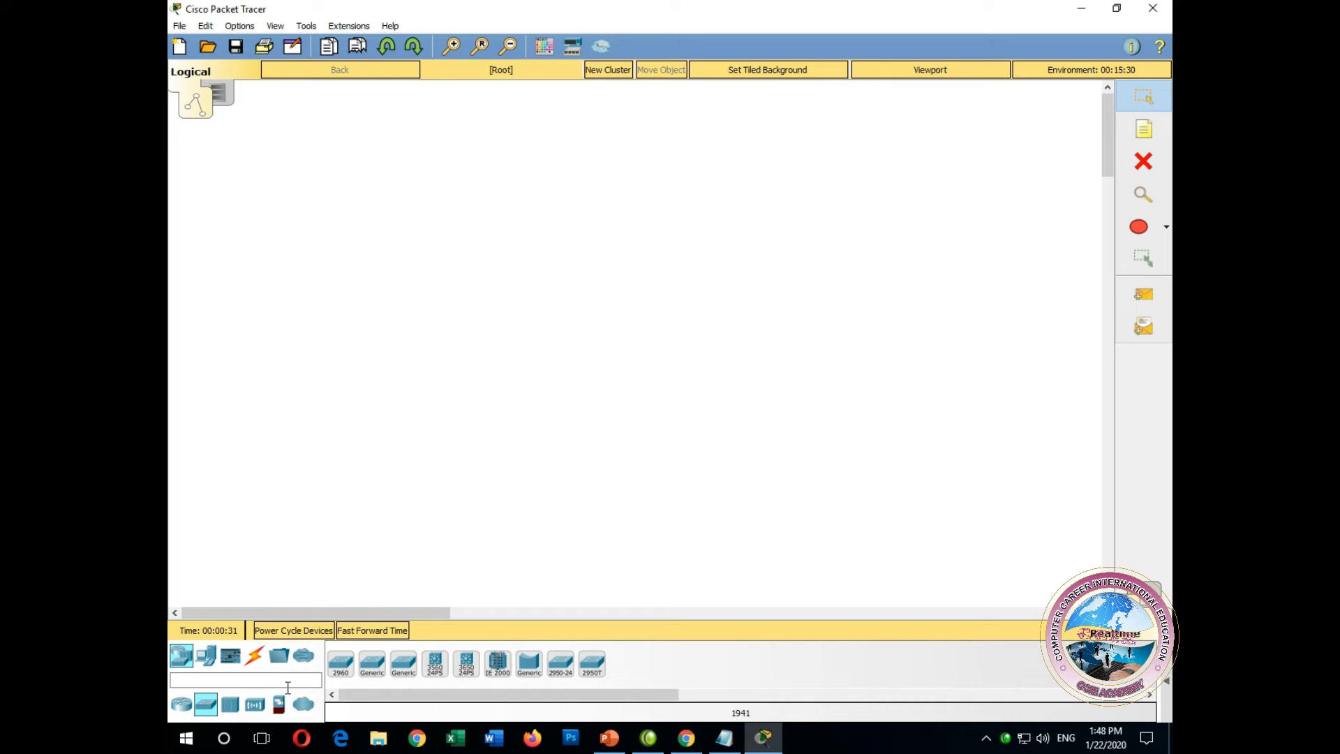
left_click(341, 663)
left_click(538, 271)
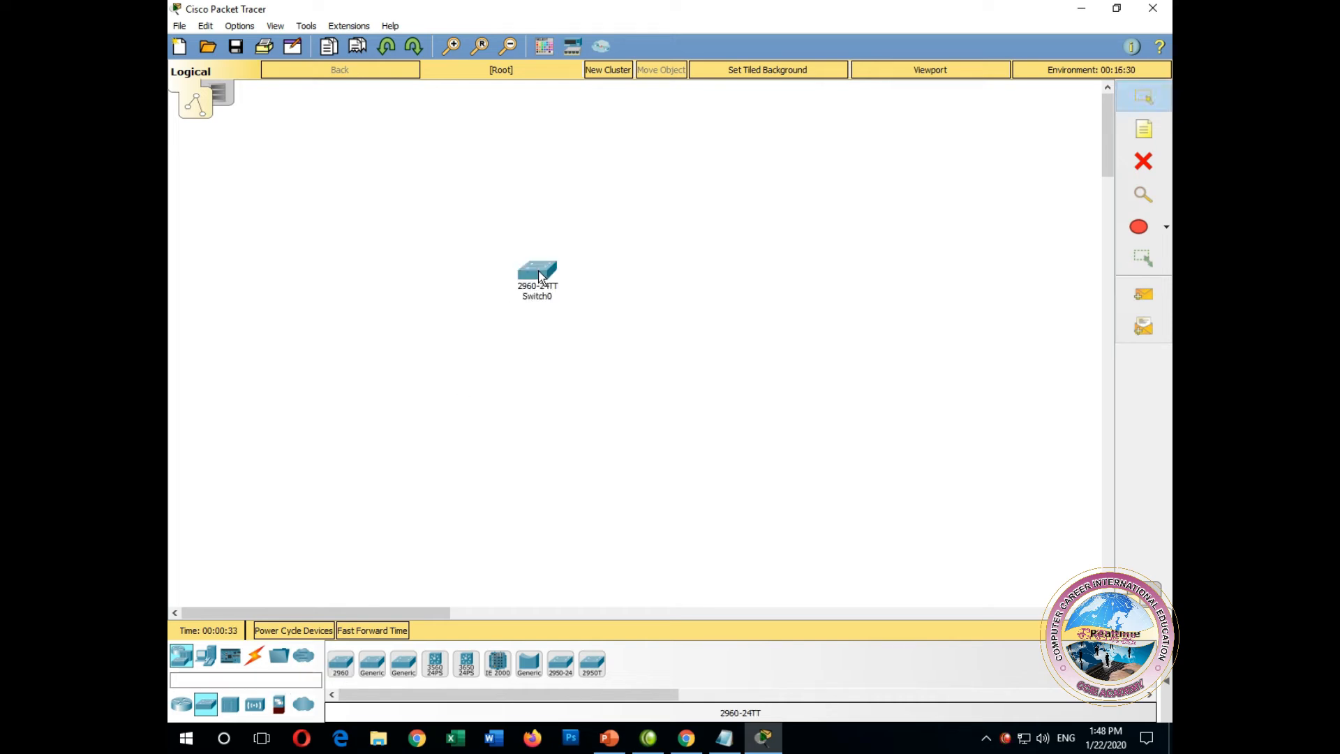
left_click_drag(539, 277, 578, 266)
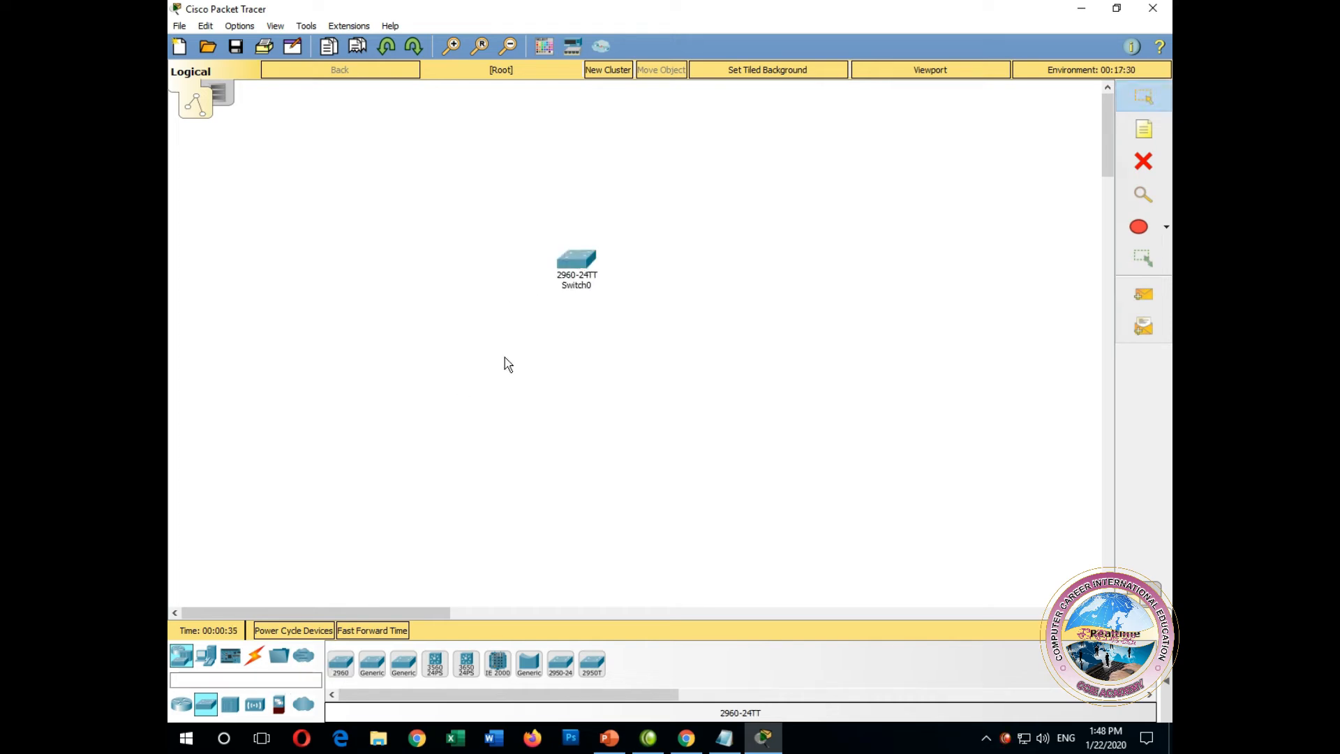
- Place four generic PCs in a row below the switch
left_click(206, 654)
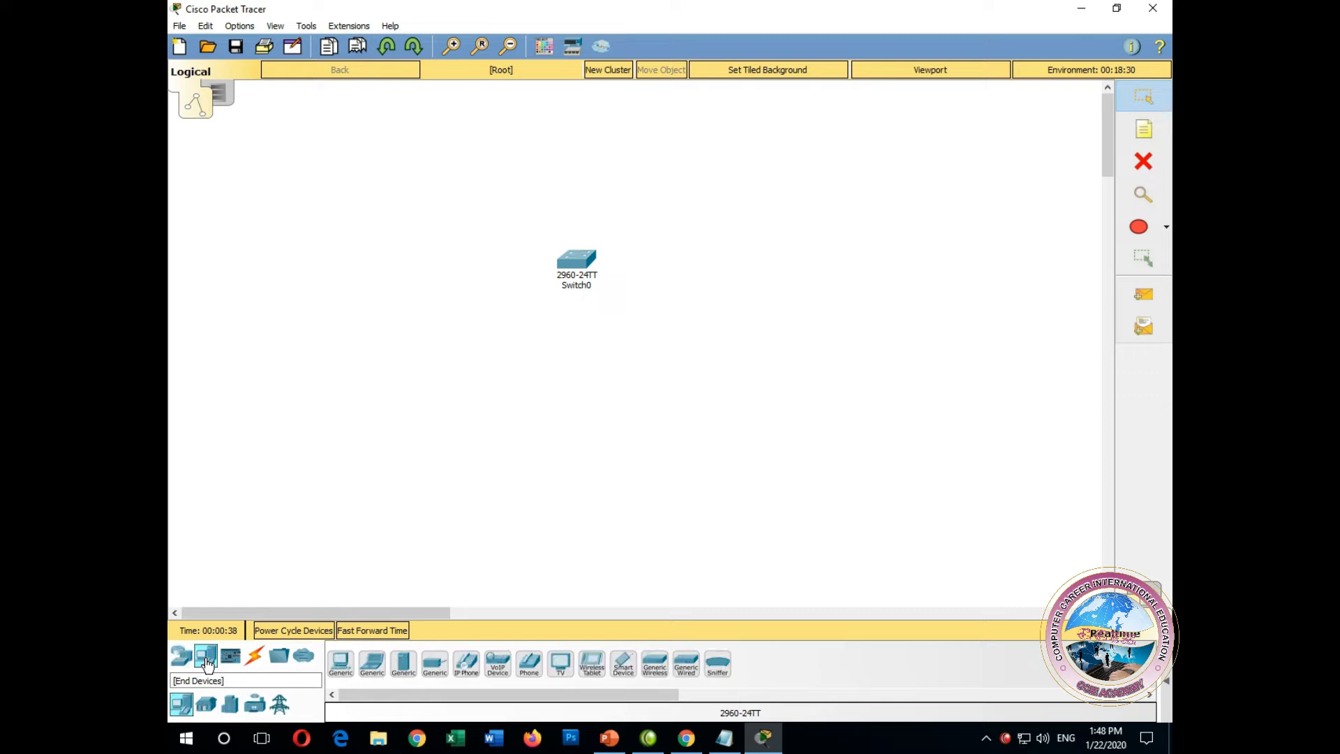
left_click(349, 666)
left_click(400, 492)
left_click(516, 478)
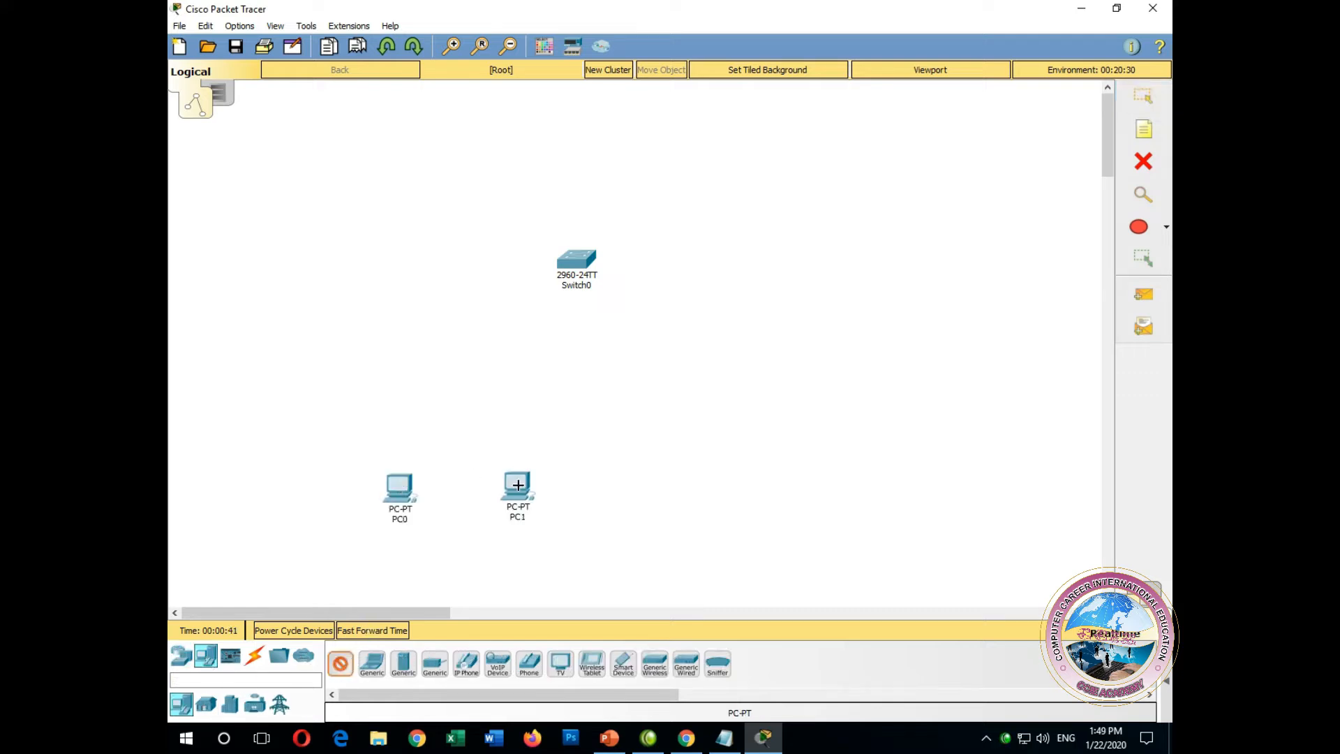
left_click(649, 475)
left_click(777, 474)
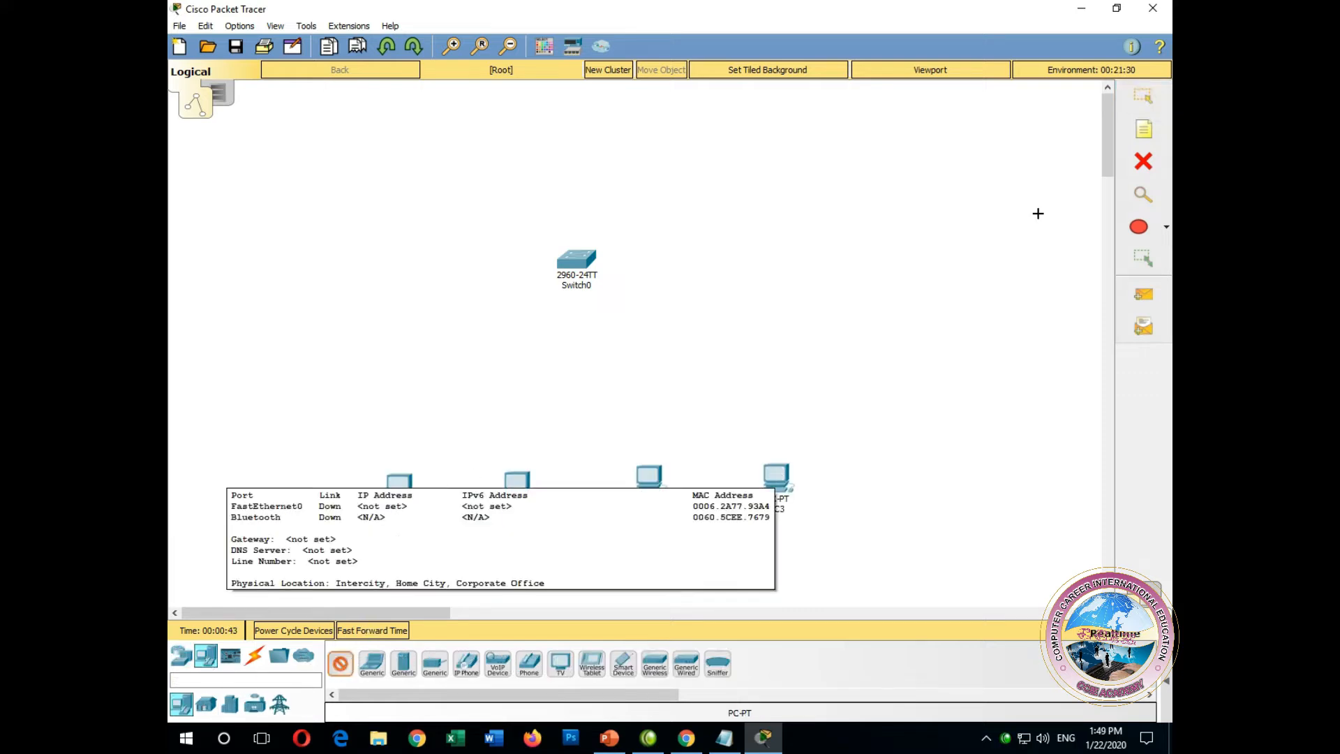
left_click(1143, 95)
left_click_drag(362, 215, 888, 538)
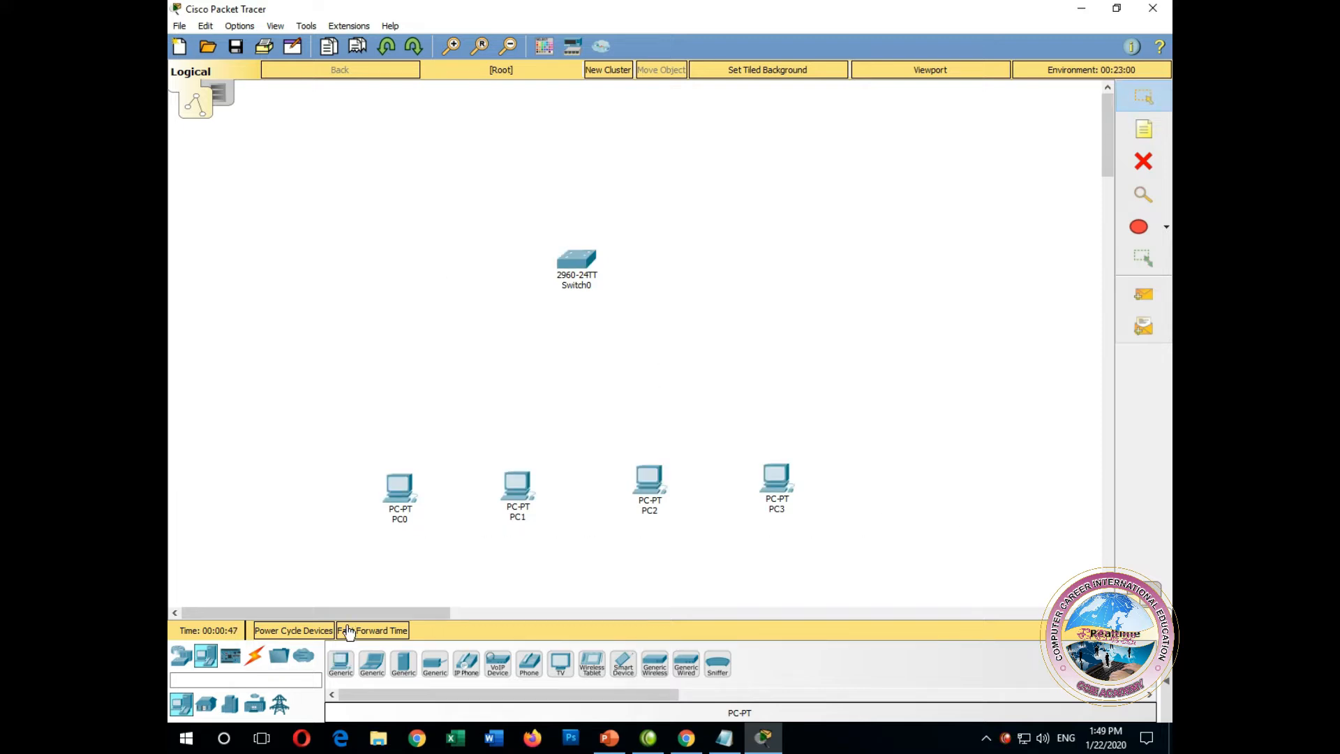
- Connect the switch's FastEthernet0/1 port to PC0's FastEthernet0 port with a copper straight-through cable
left_click(254, 656)
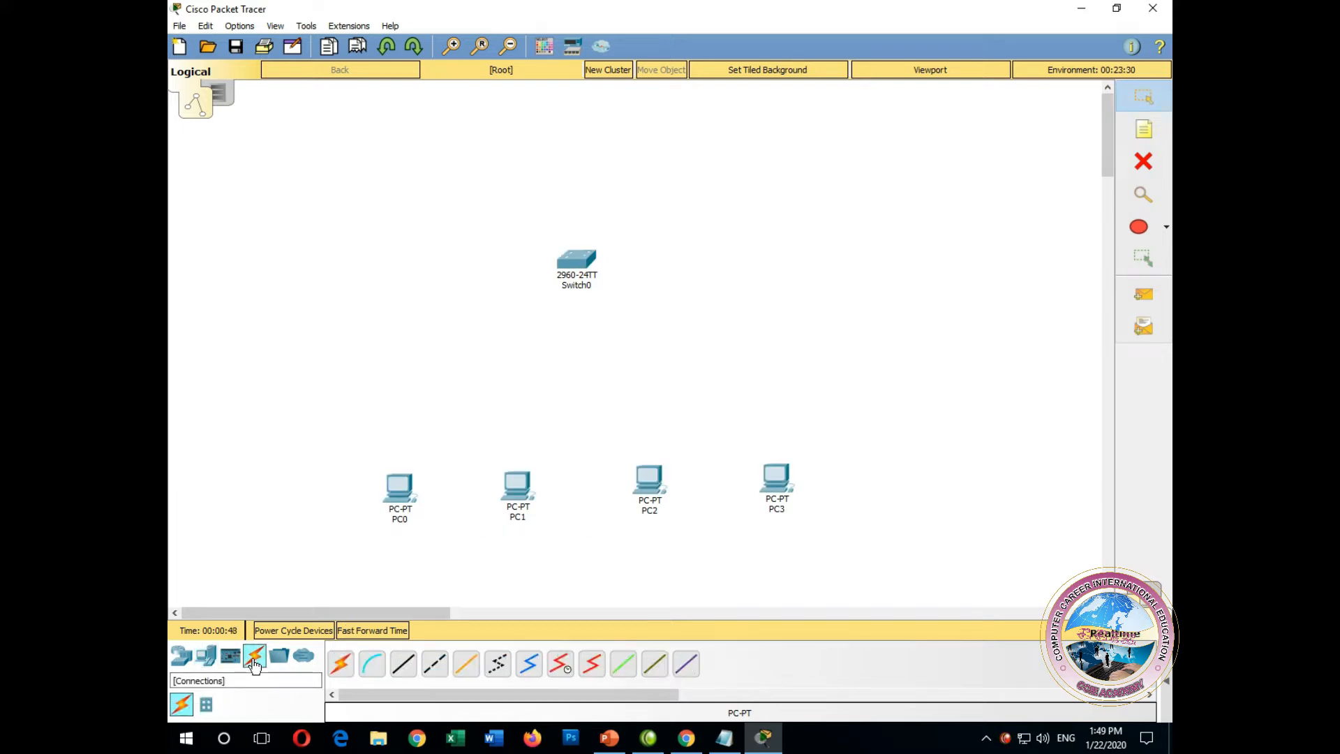
left_click(405, 665)
mouse_move(567, 262)
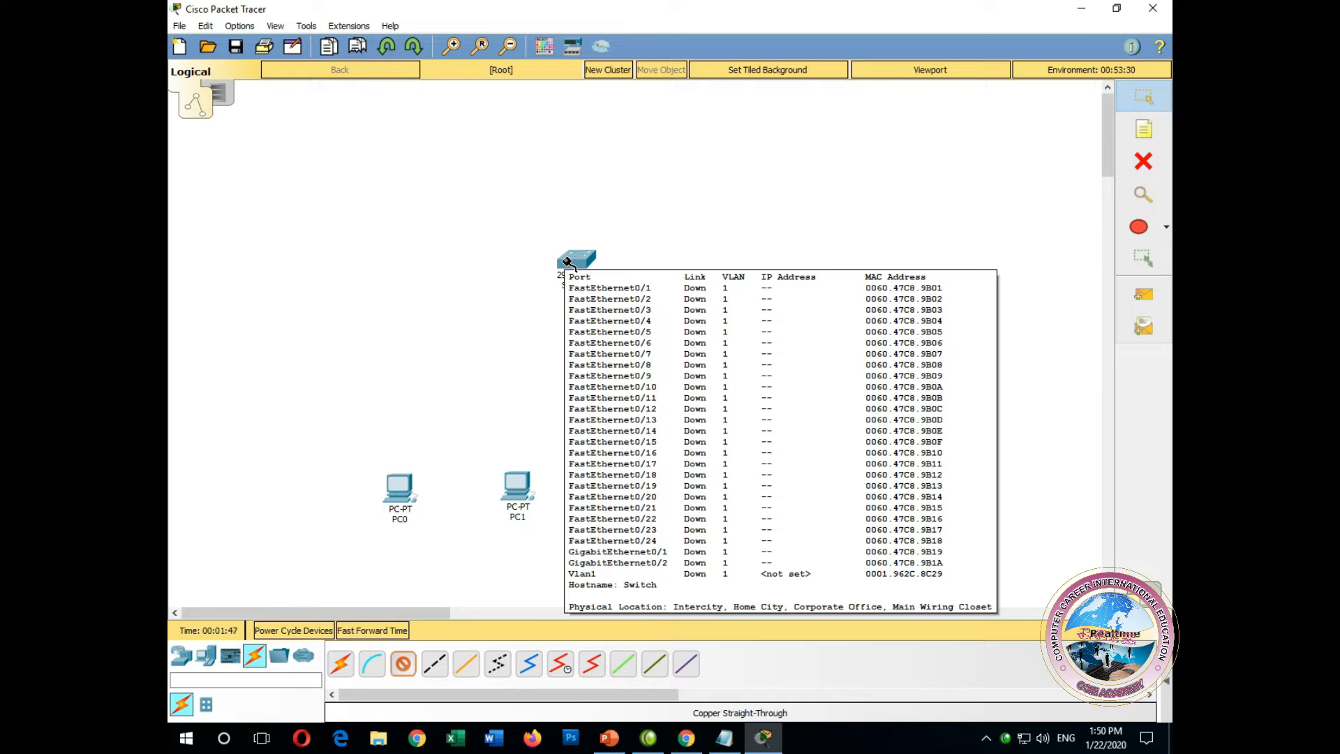
left_click(567, 260)
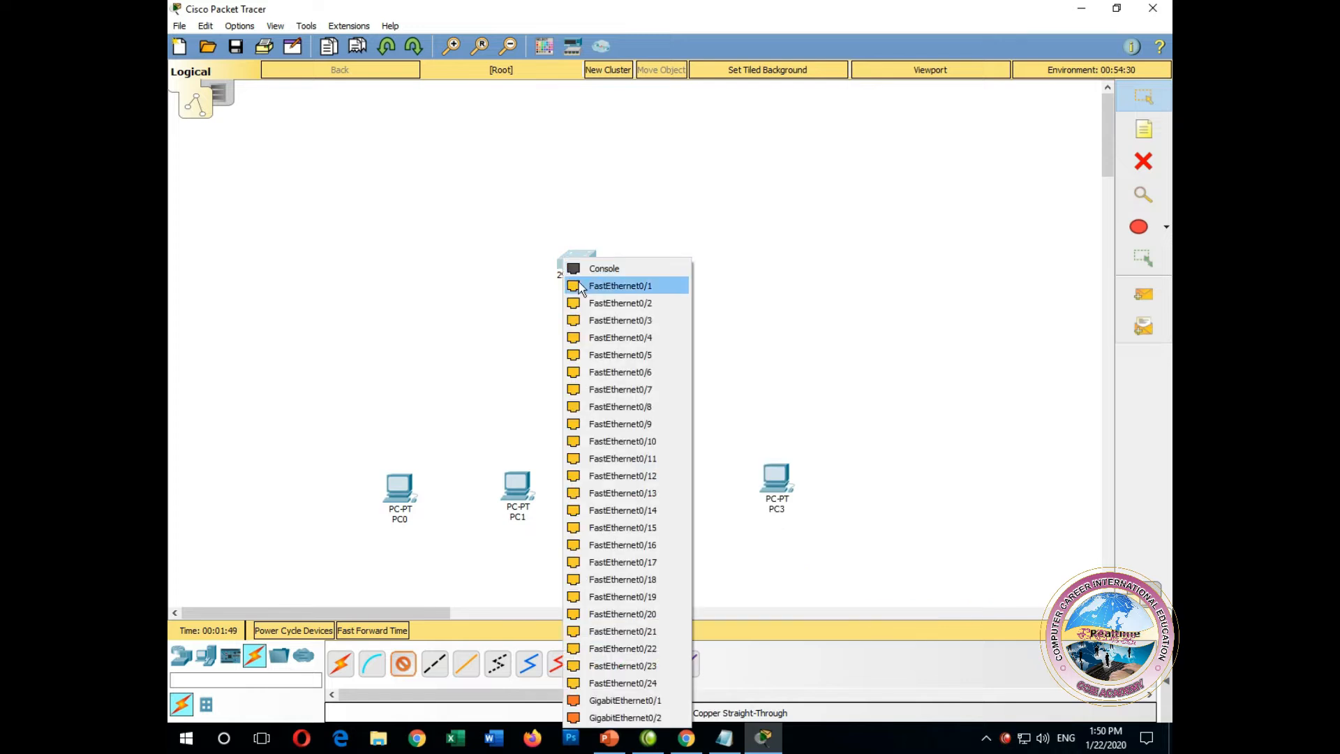
left_click(582, 287)
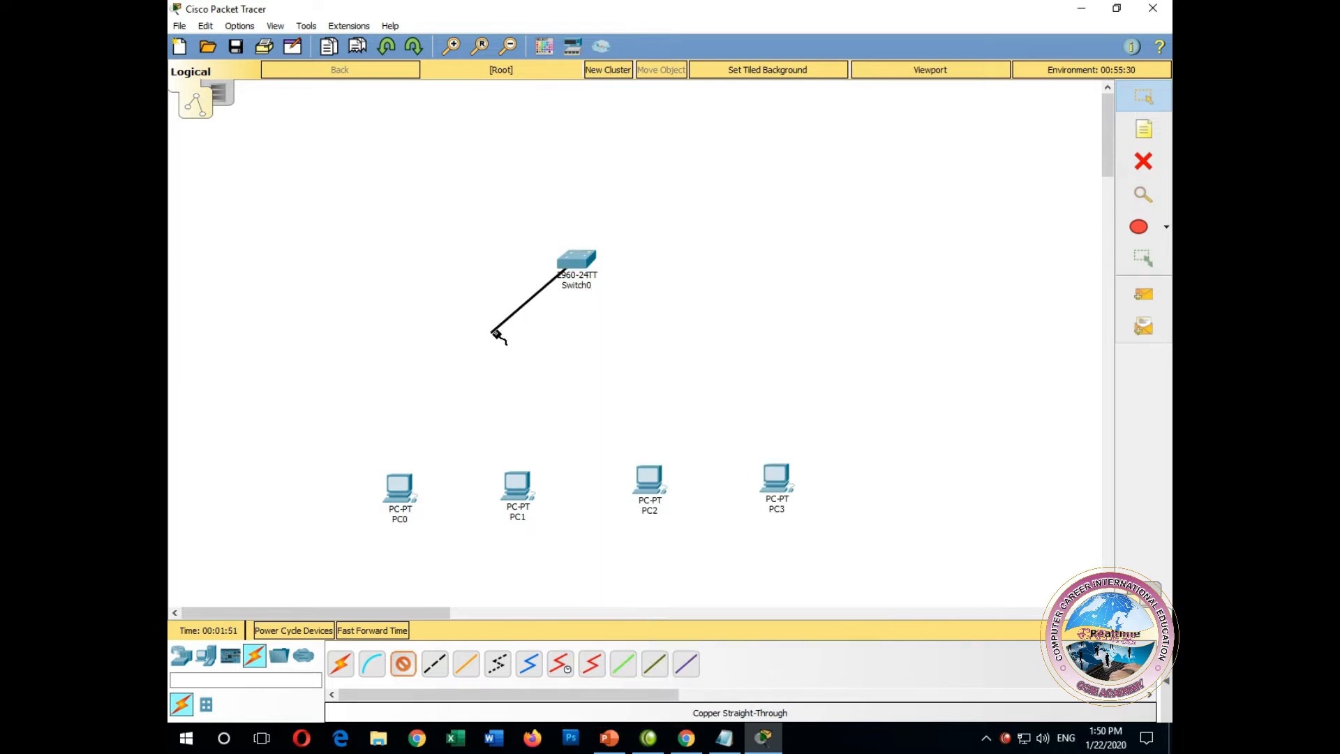
left_click(403, 476)
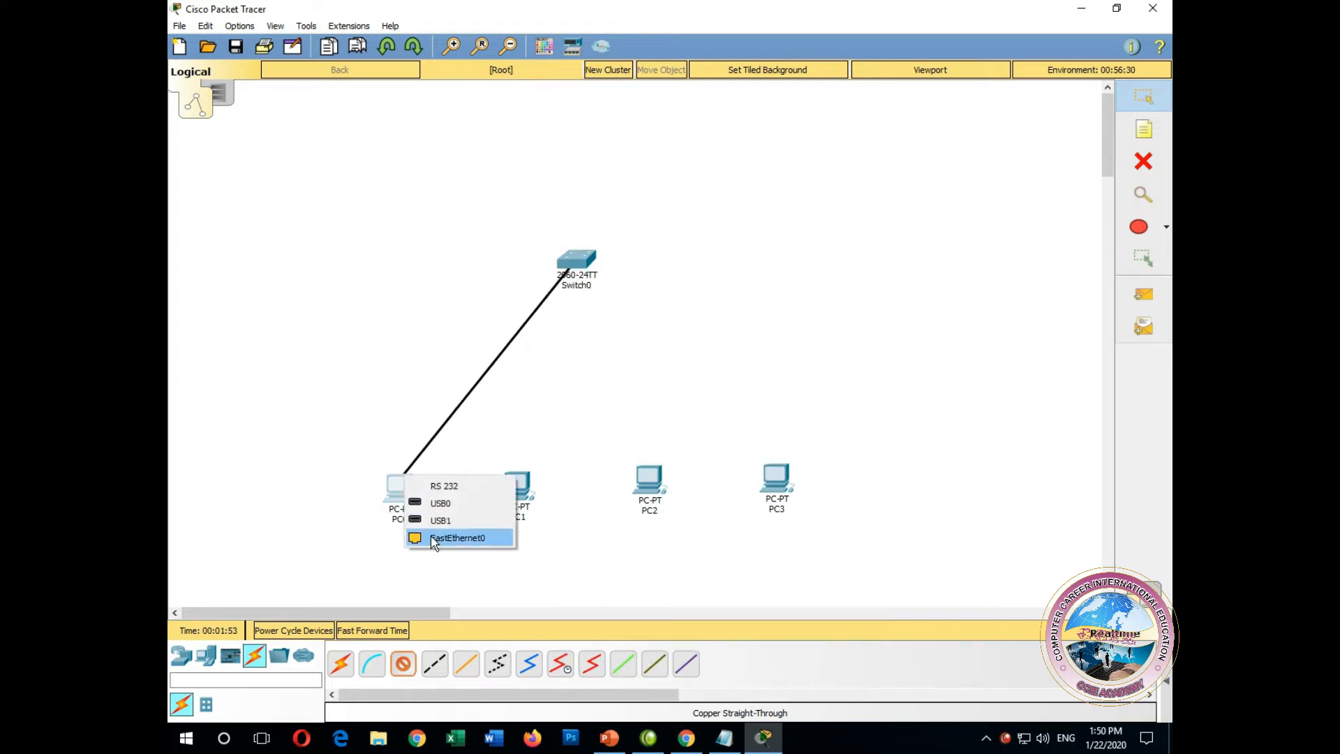
left_click(457, 538)
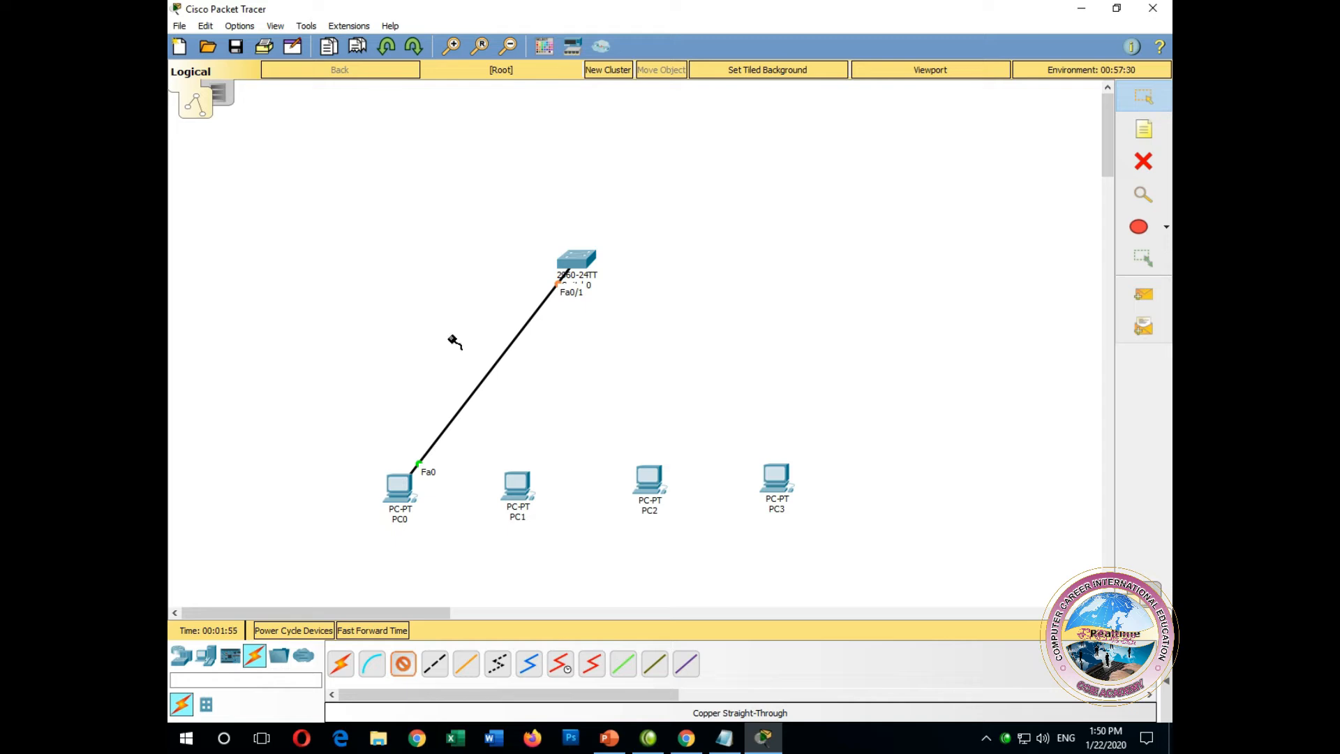
- Cable the switch's FastEthernet0/2 port to FastEthernet0 on PC1 with copper straight-through
mouse_move(407, 506)
left_click(572, 264)
left_click(609, 302)
left_click(524, 480)
left_click(552, 500)
- Cable the switch's FastEthernet0/3 port to FastEthernet0 on PC2 with copper straight-through
left_click(578, 268)
left_click(607, 289)
left_click(663, 482)
left_click(687, 544)
- Cable the switch's FastEthernet0/4 port to FastEthernet0 on PC3 and nudge the switch slightly
left_click(575, 262)
left_click(628, 341)
left_click(777, 481)
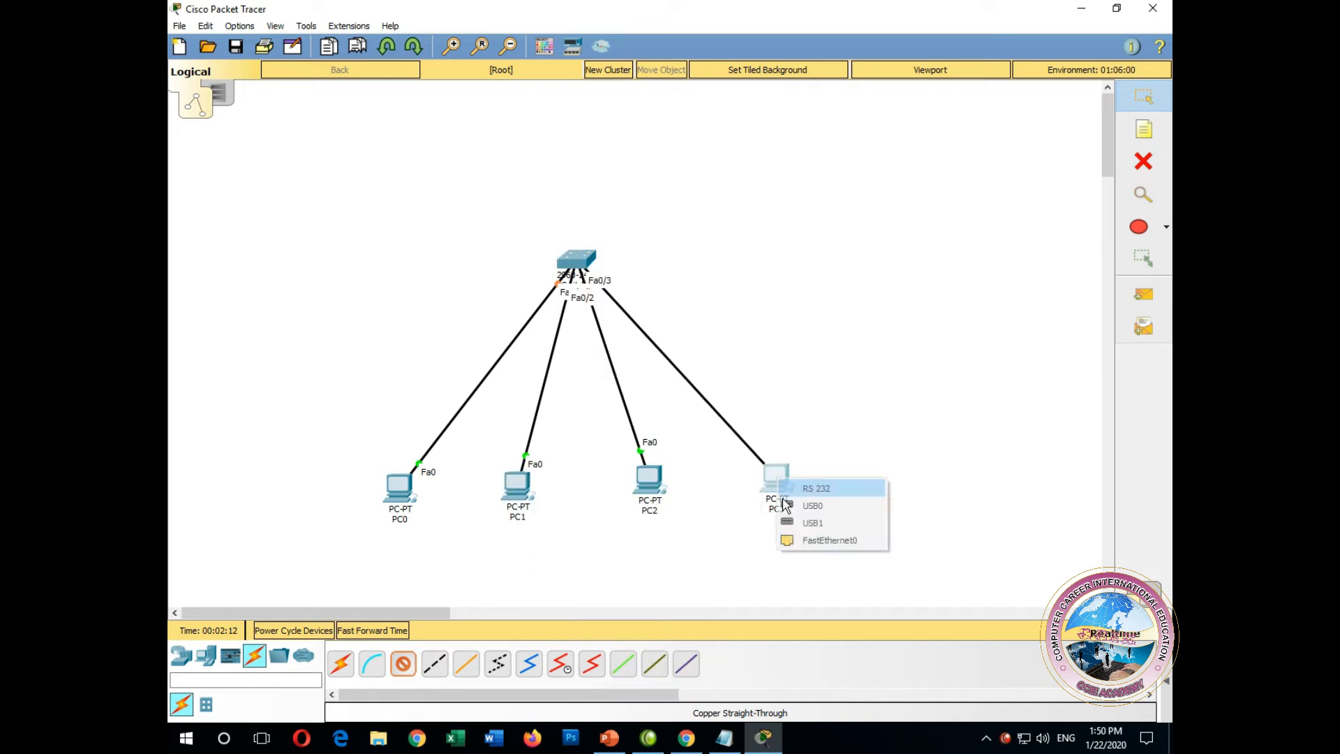
left_click(796, 540)
left_click_drag(587, 254, 584, 254)
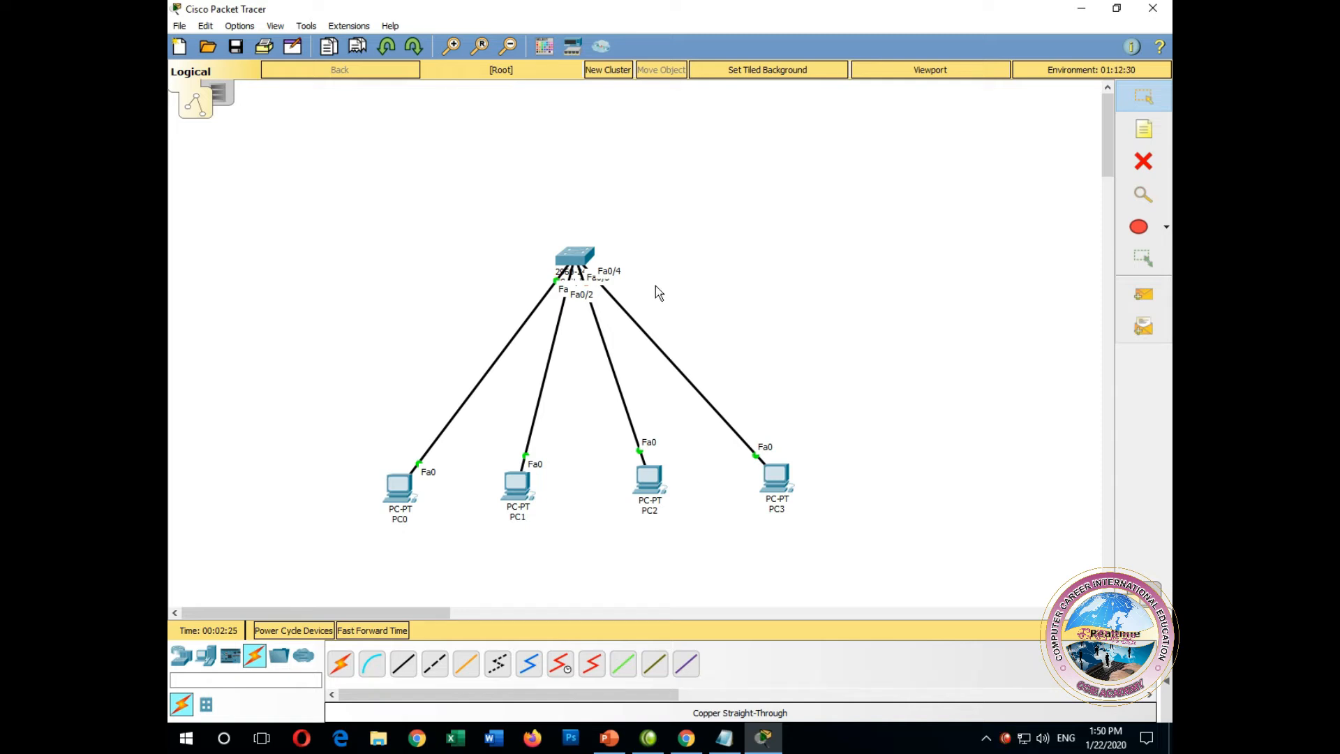
- Add a text note reading 192.168.1.0/24 beside the switch
left_click(1144, 129)
left_click(736, 207)
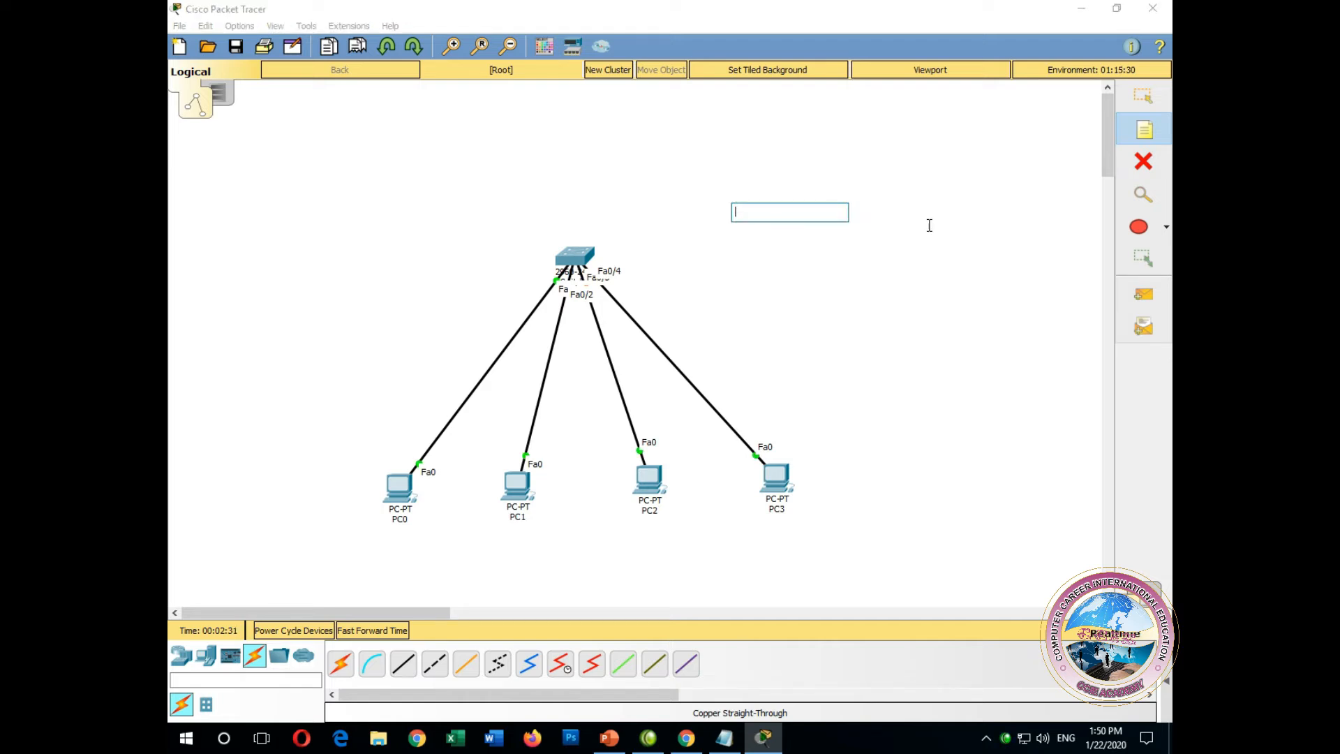
type("192.168.1.0/")
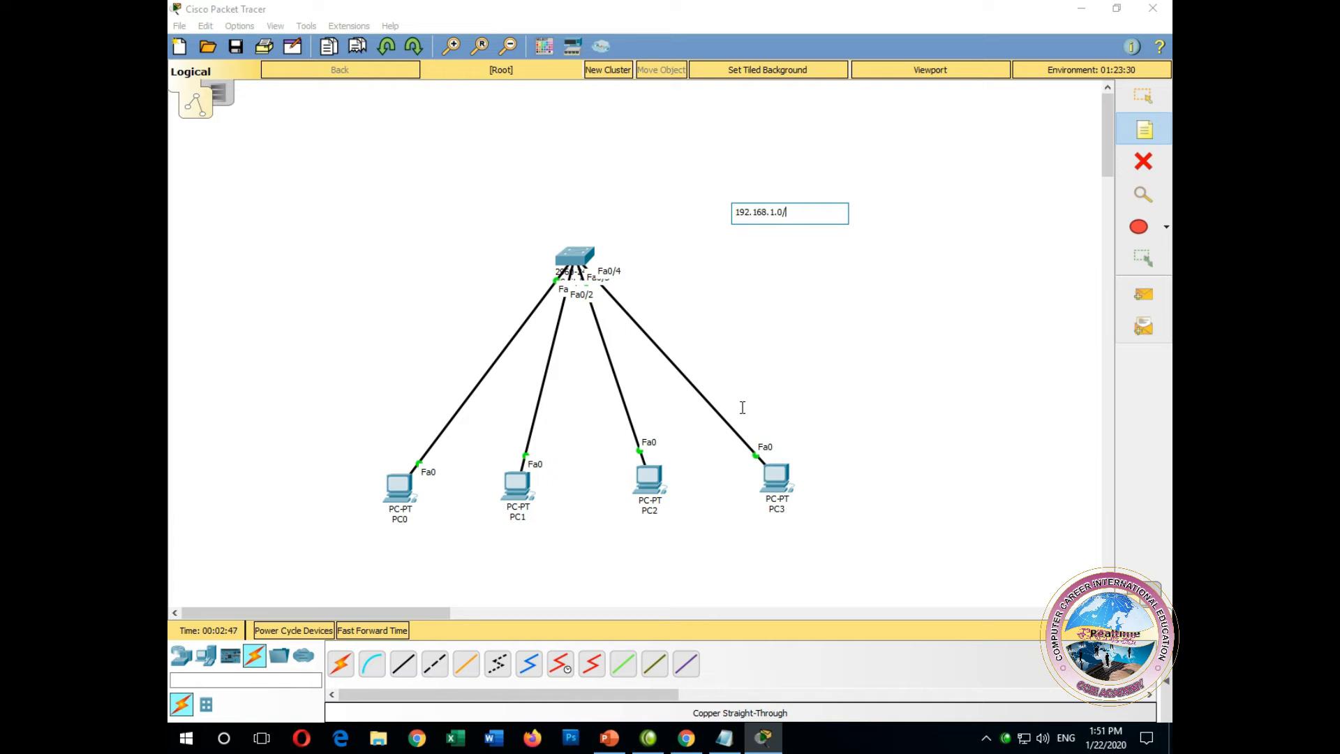
type("29")
key("BackSpace")
type("4")
left_click(1143, 96)
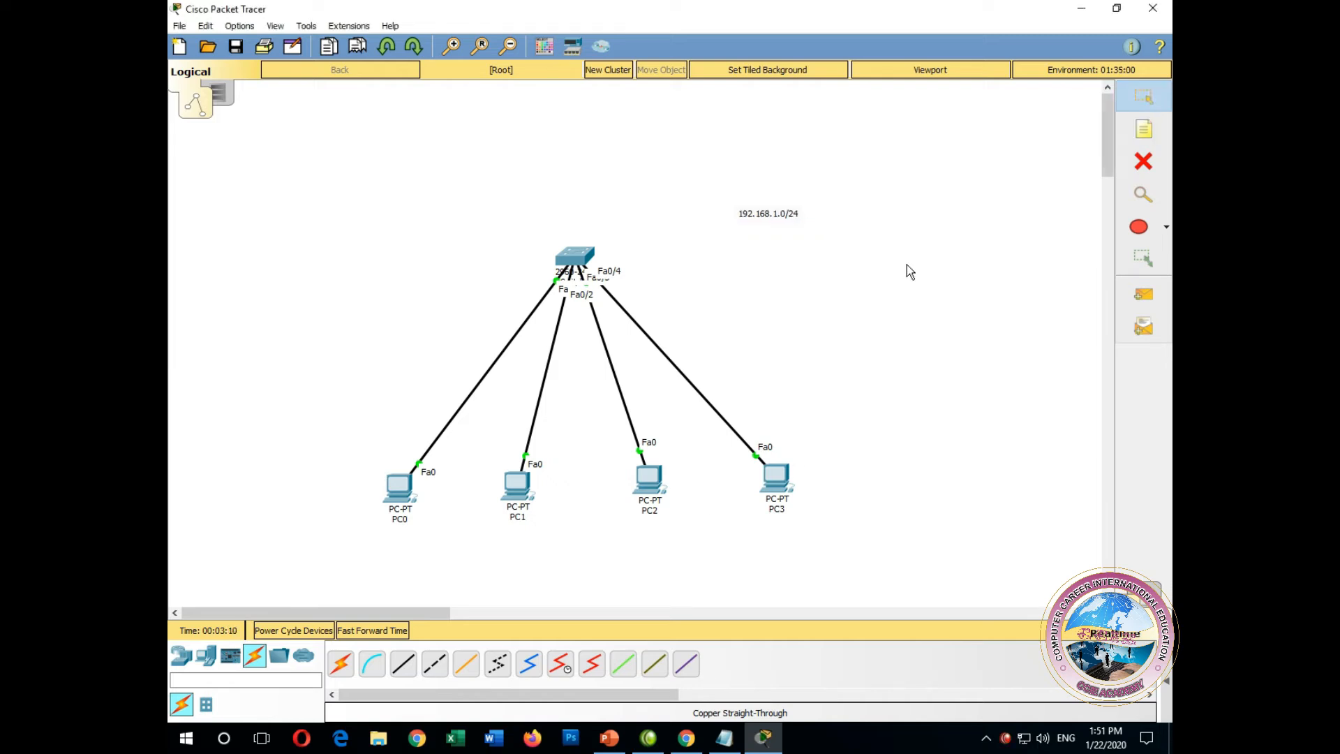
- Give PC0 the static IP address 192.168.1.1 with subnet mask 255.255.255.0, and close its window
left_click(410, 492)
left_click(472, 132)
left_click(434, 192)
left_click(638, 223)
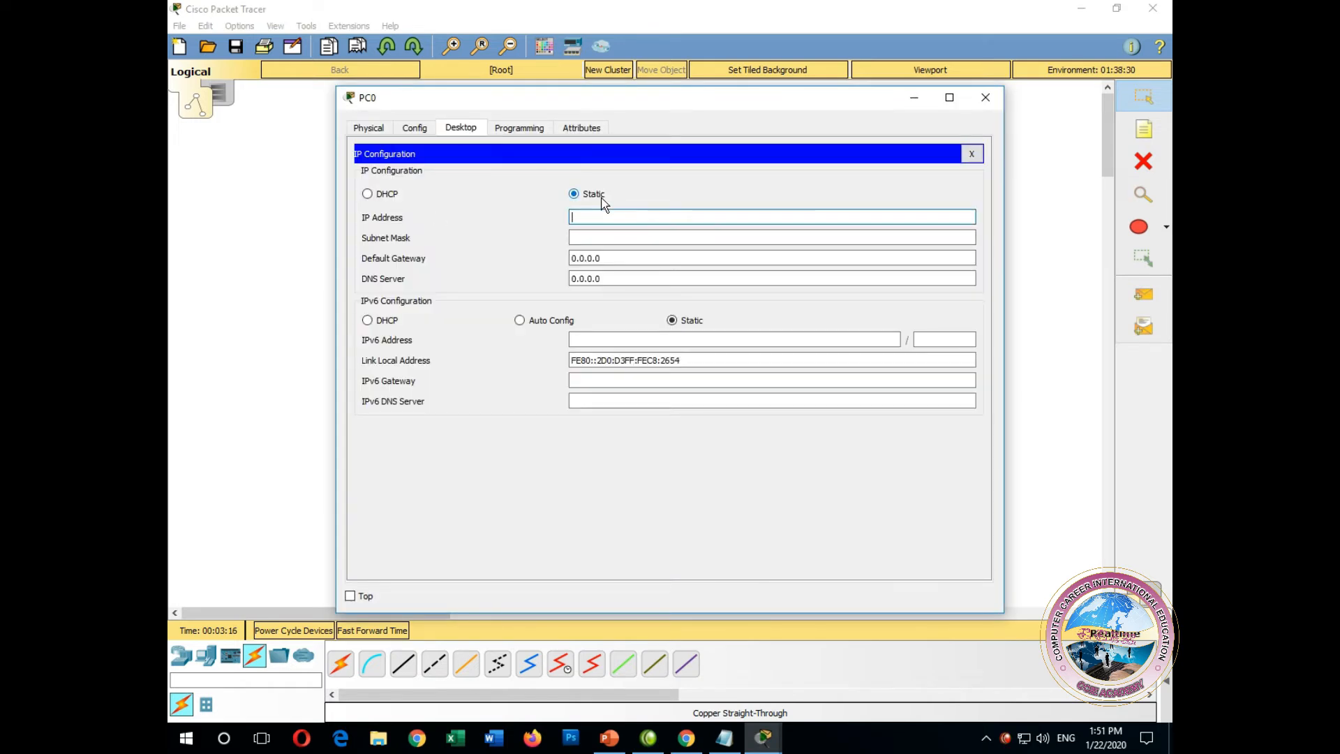
type("192.168.1.1")
left_click(651, 236)
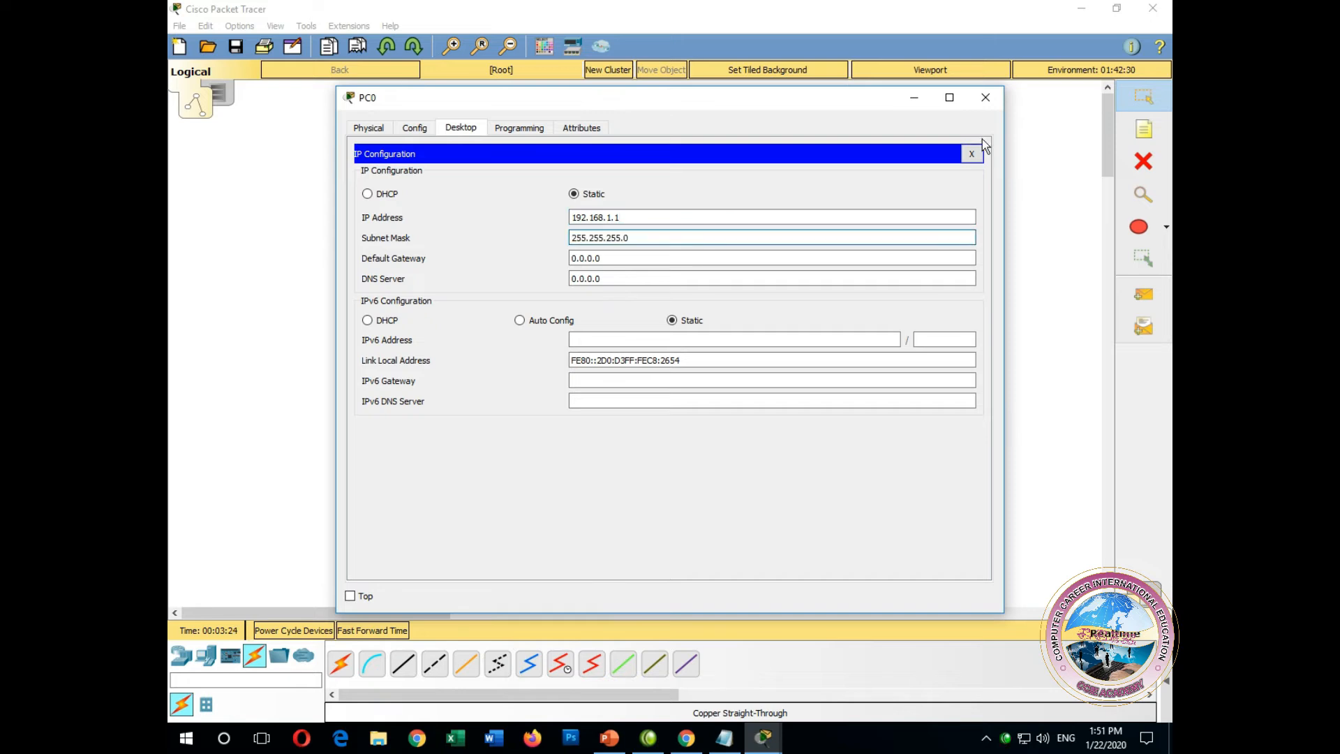
left_click(985, 97)
- Give PC1 the static IP address 192.168.1.2 with subnet mask 255.255.255.0, and close its window
left_click(510, 492)
left_click(462, 129)
left_click(426, 185)
left_click(580, 217)
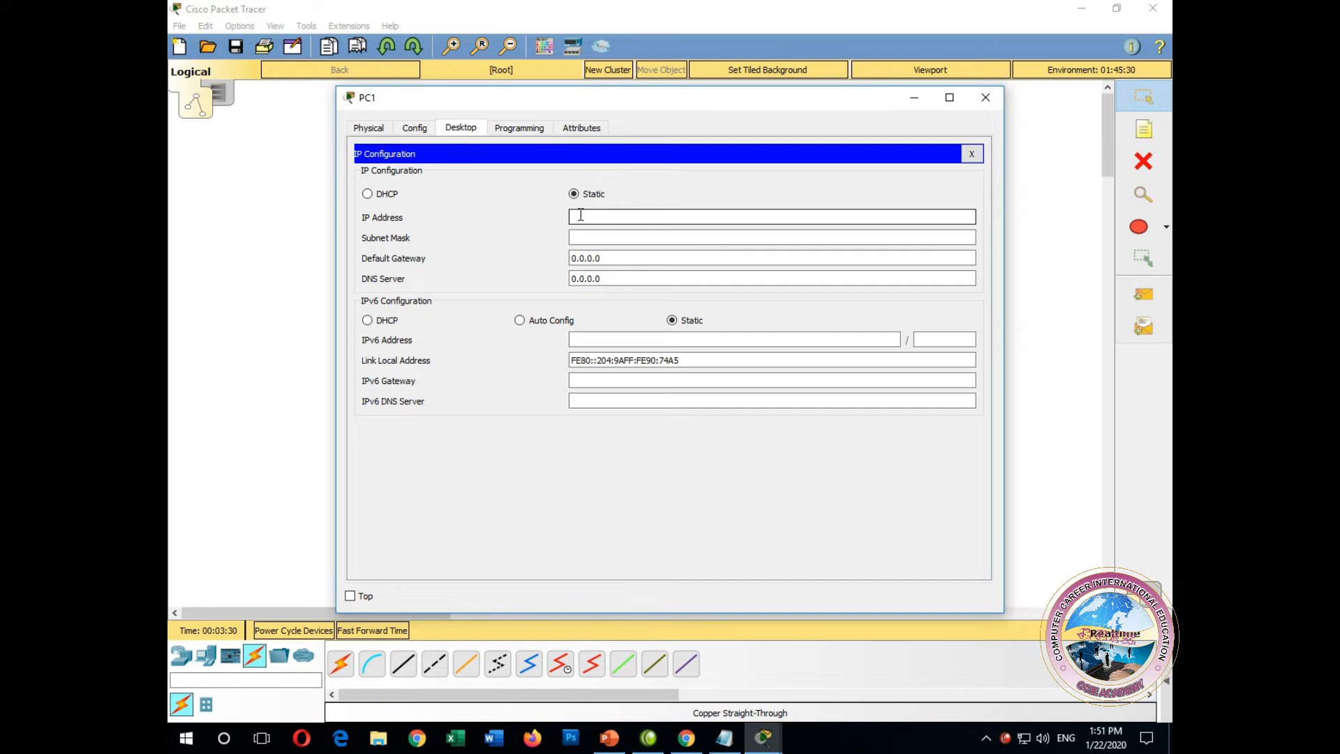
type("192.168.1.2")
key("Tab")
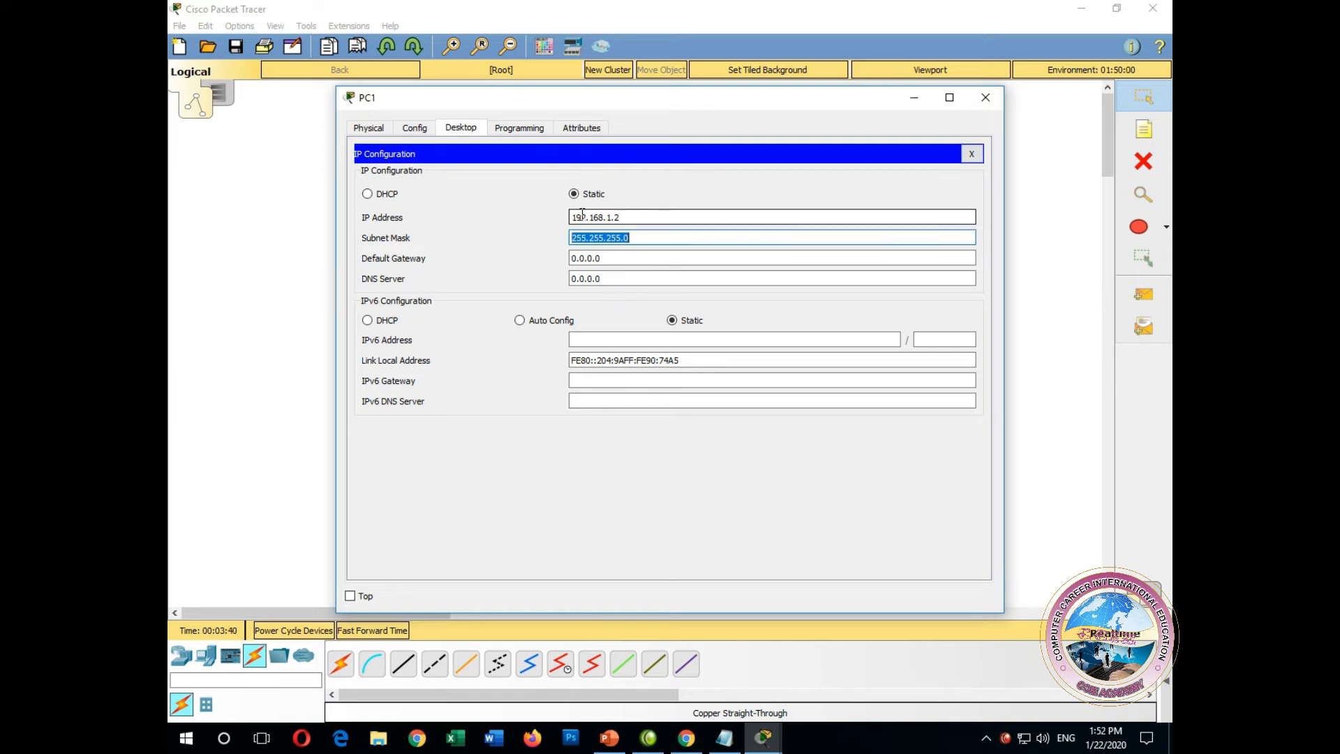
left_click(985, 97)
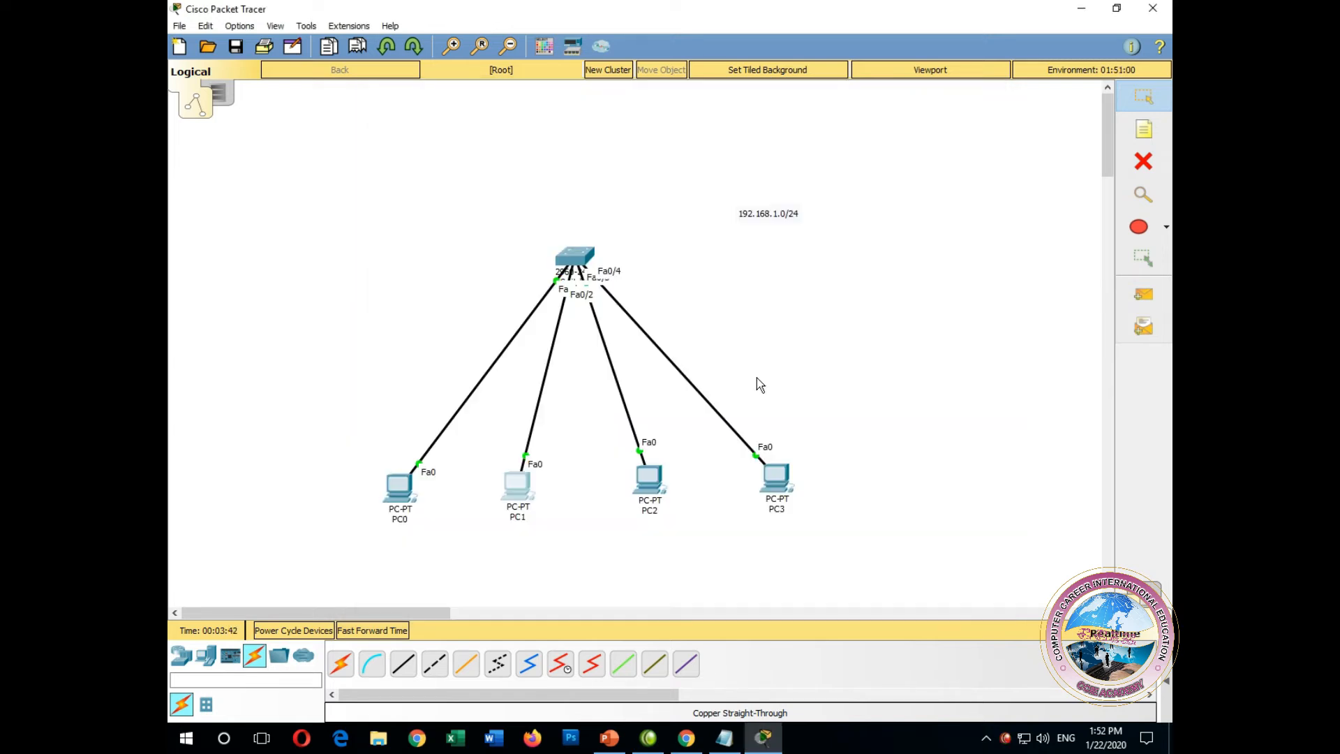
- Give PC2 the static IP address 192.168.1.3 with subnet mask 255.255.255.0, and close its window
left_click(656, 482)
left_click(461, 127)
left_click(430, 183)
left_click(576, 216)
type("192.168.1.3")
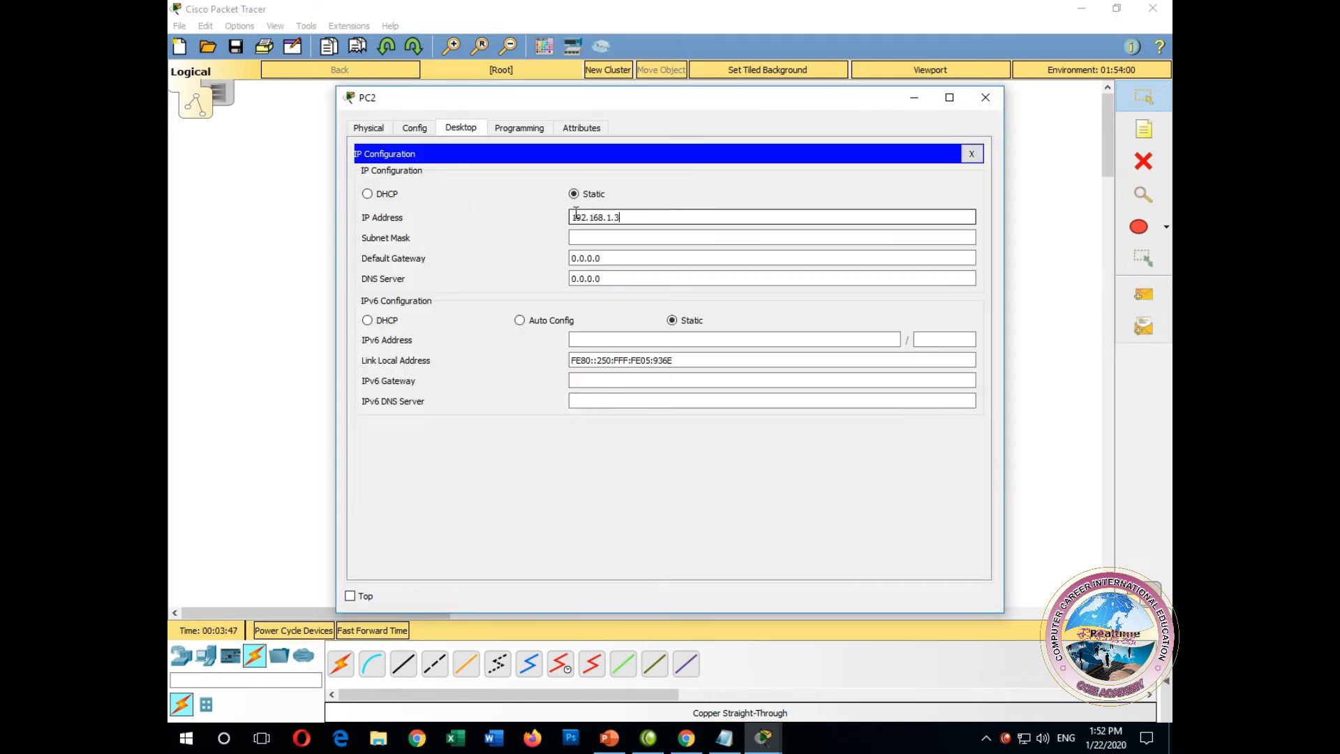
key("Tab")
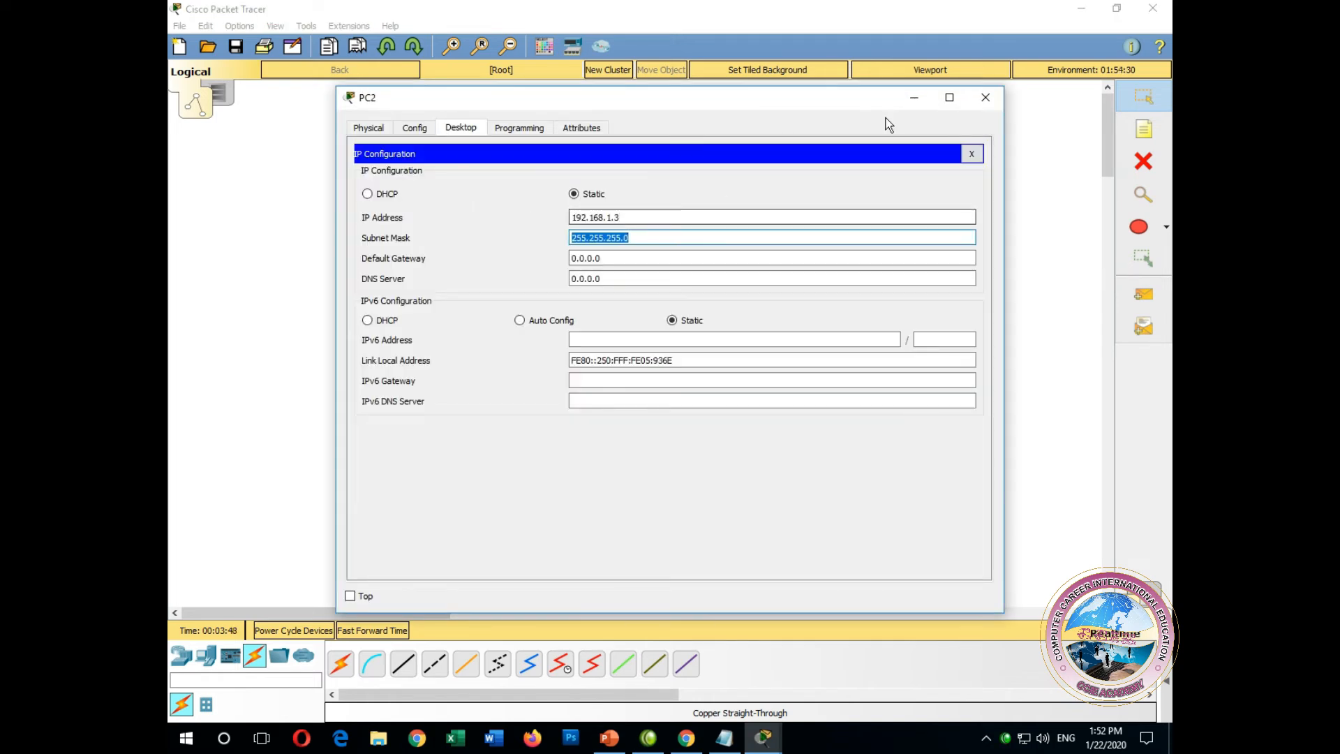
left_click(986, 97)
- Assign PC3 the static IP address 192.168.1.4 with its default subnet mask, and close its window
left_click(776, 479)
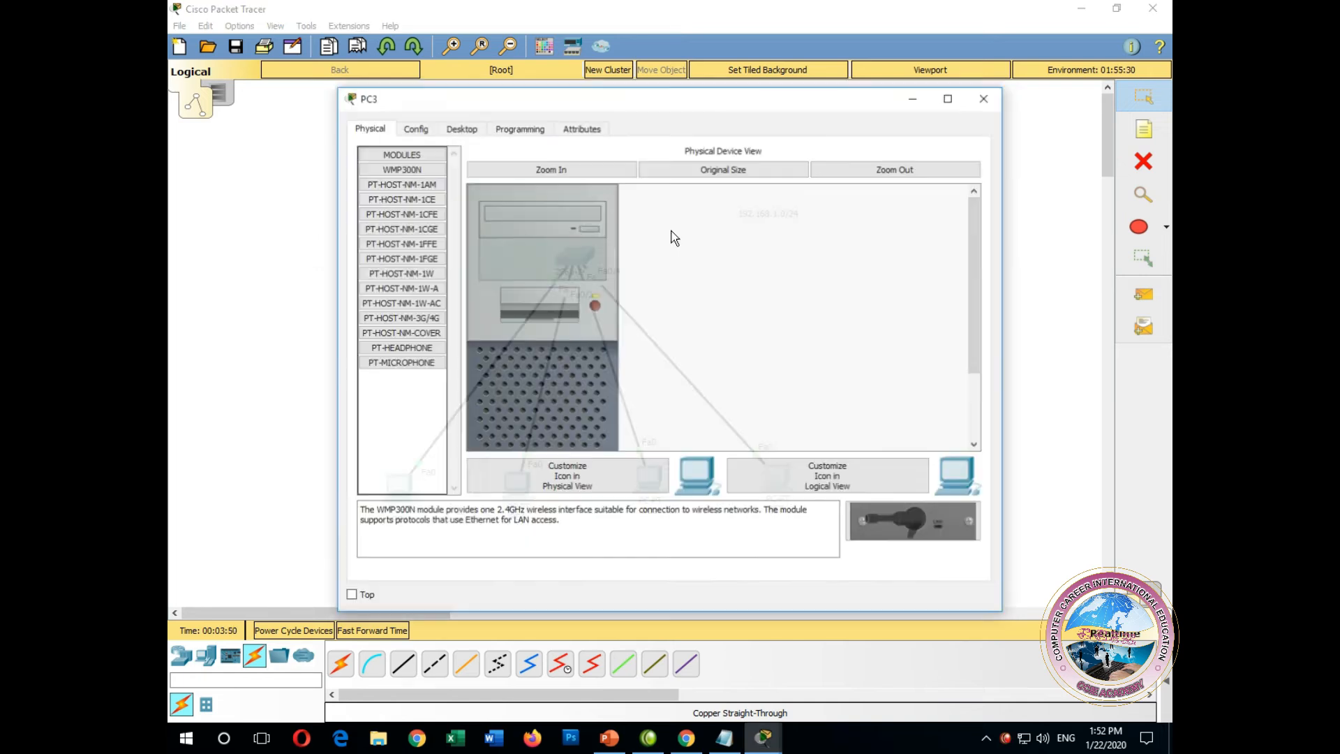
left_click(453, 128)
left_click(438, 163)
left_click(590, 218)
type("192.168.1.4")
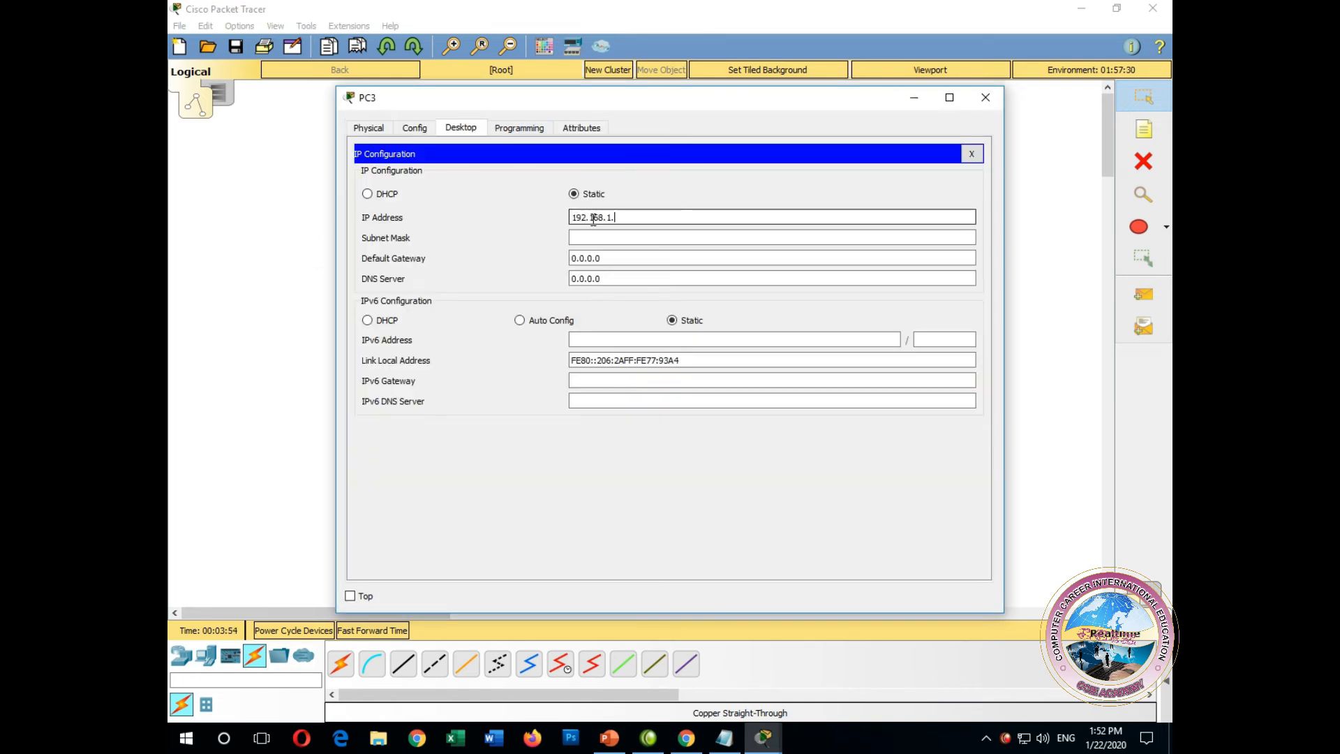
key("Tab")
left_click(972, 154)
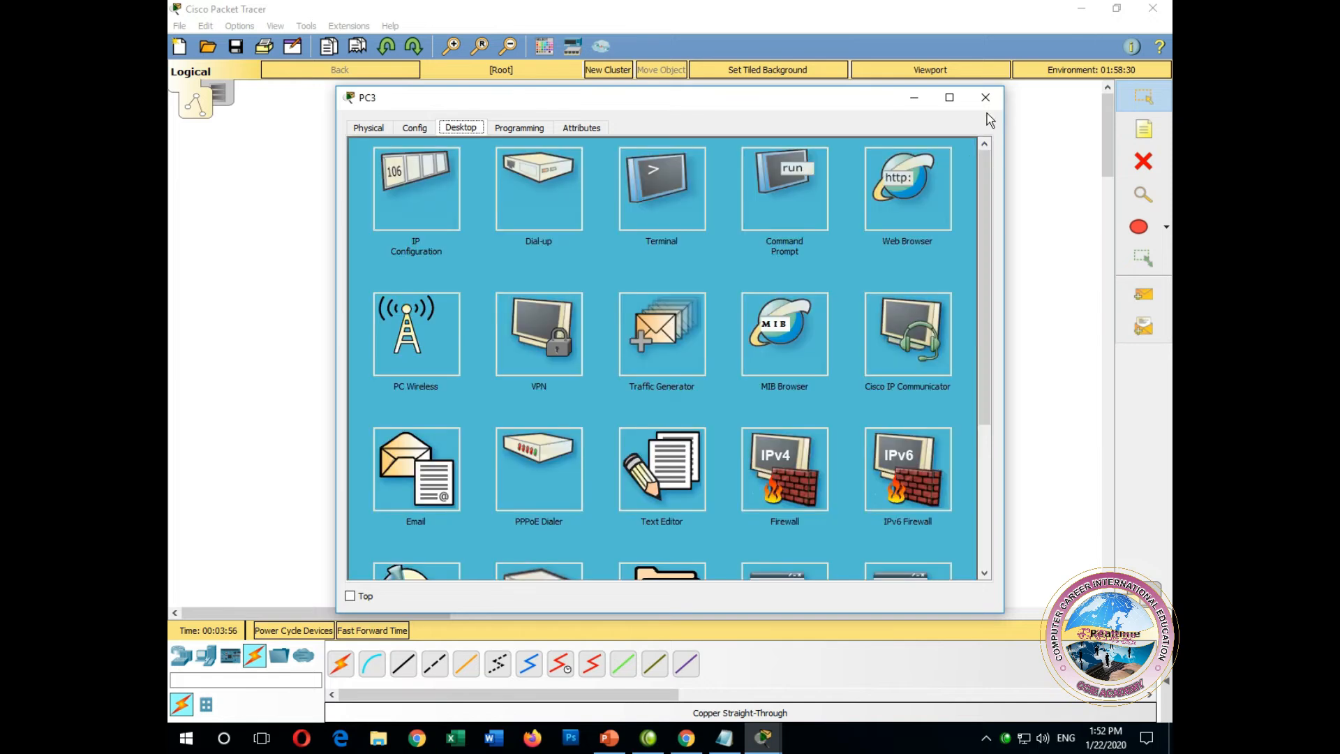
left_click(985, 98)
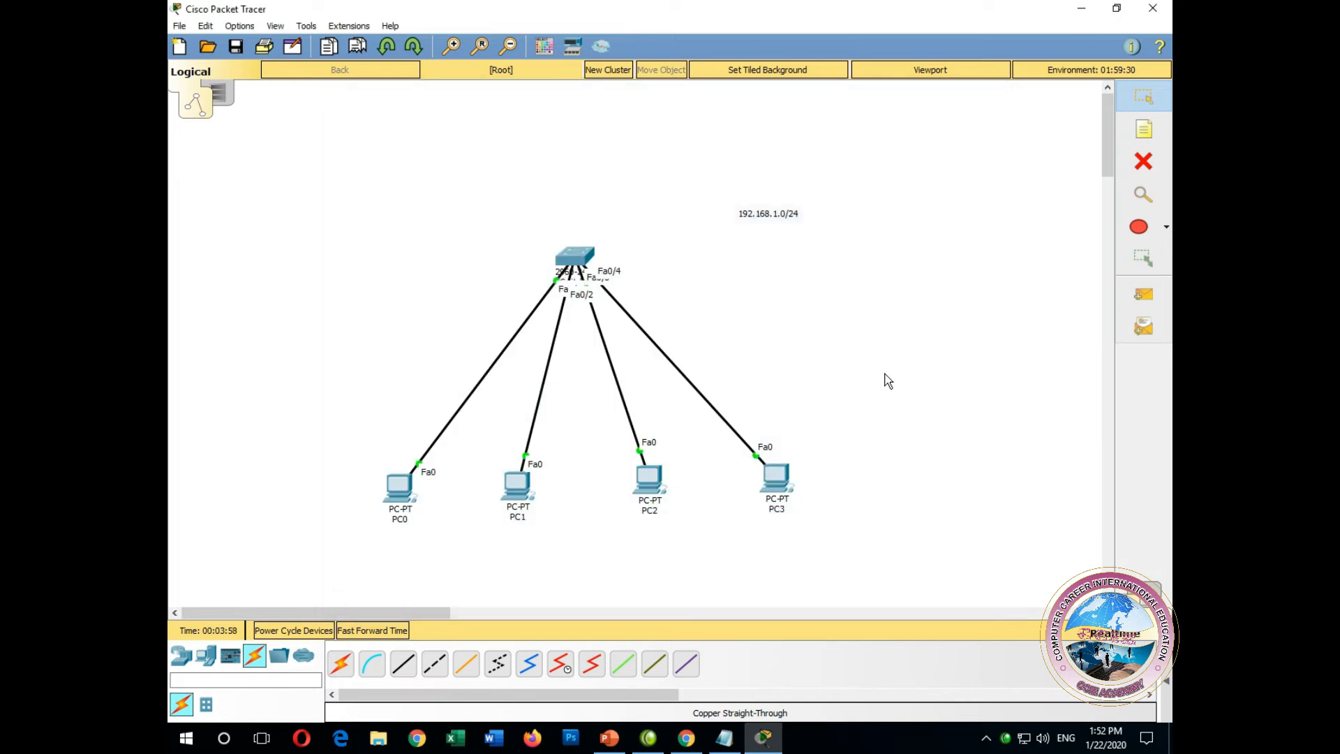
- Add a note reading 192.168.1.1 under PC0 and place copies of it under the other three PCs
left_click(1143, 129)
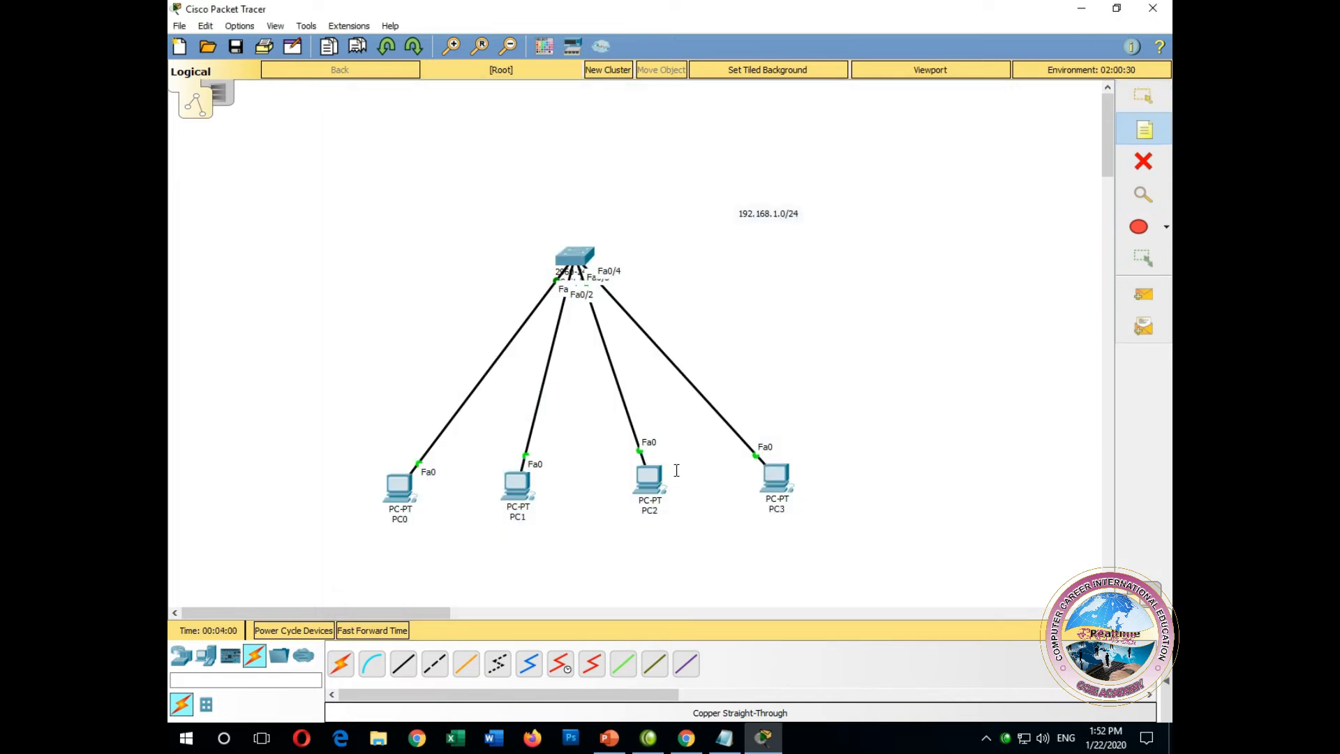
left_click(374, 545)
type("192.1")
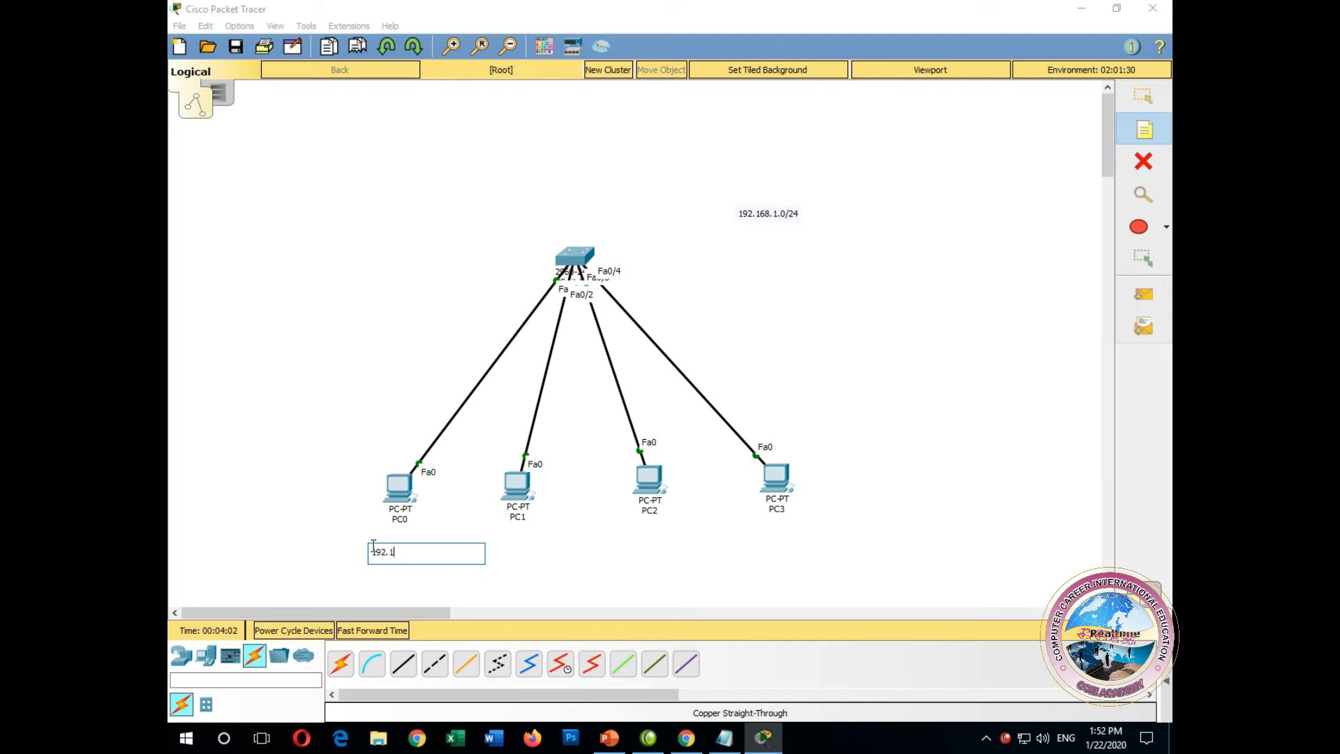
type("68.1.1")
left_click(1138, 105)
left_click_drag(412, 558, 760, 530)
- Change the note under PC1 to 192.168.1.2
double_click(513, 548)
left_click(537, 548)
key("BackSpace")
type("2")
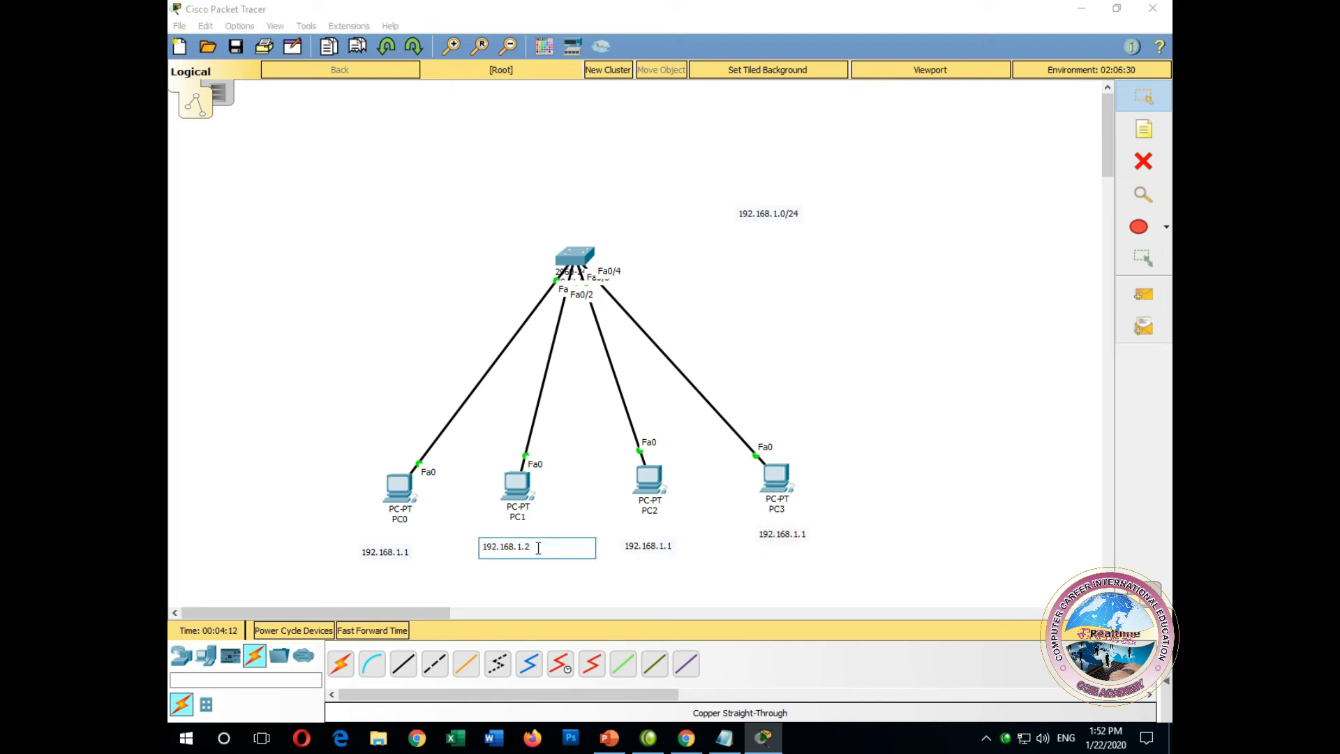
- Change the note under PC2 to 192.168.1.3 and the note under PC3 to 192.168.1.4
double_click(646, 548)
key("BackSpace")
type("3")
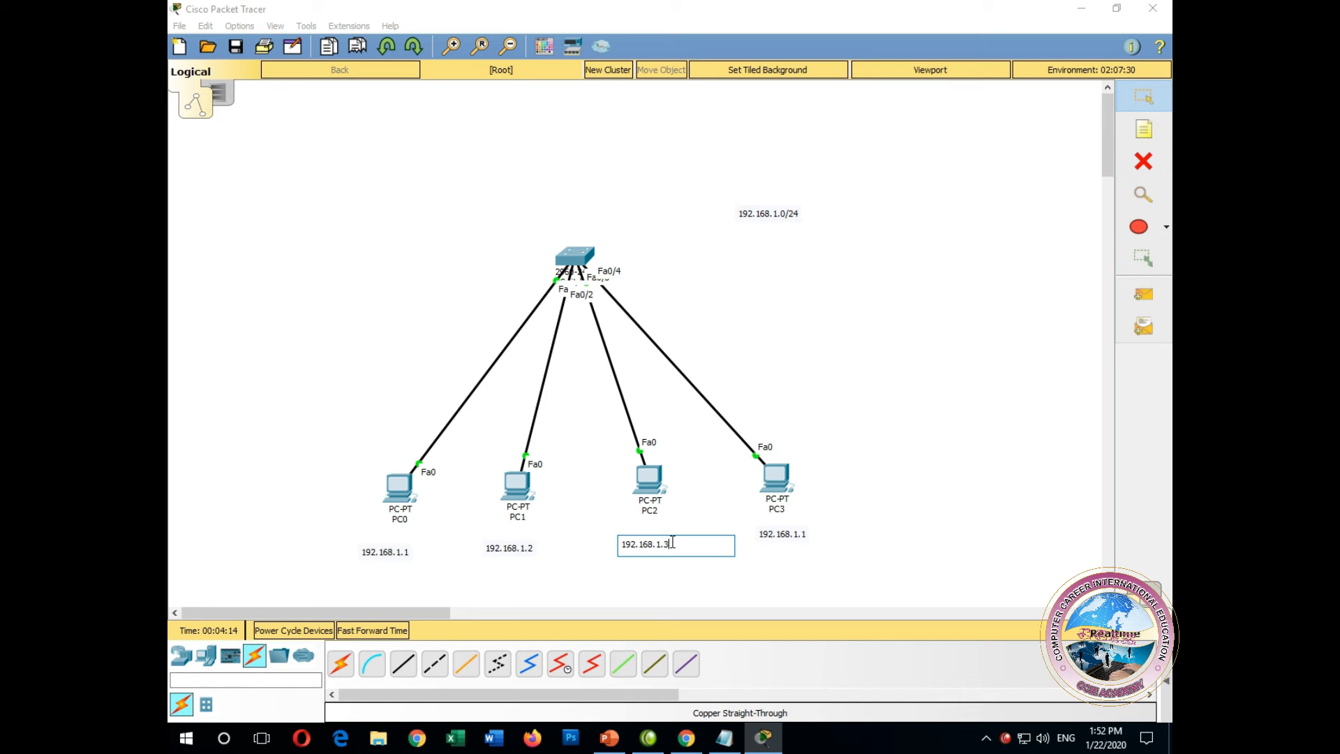
double_click(776, 534)
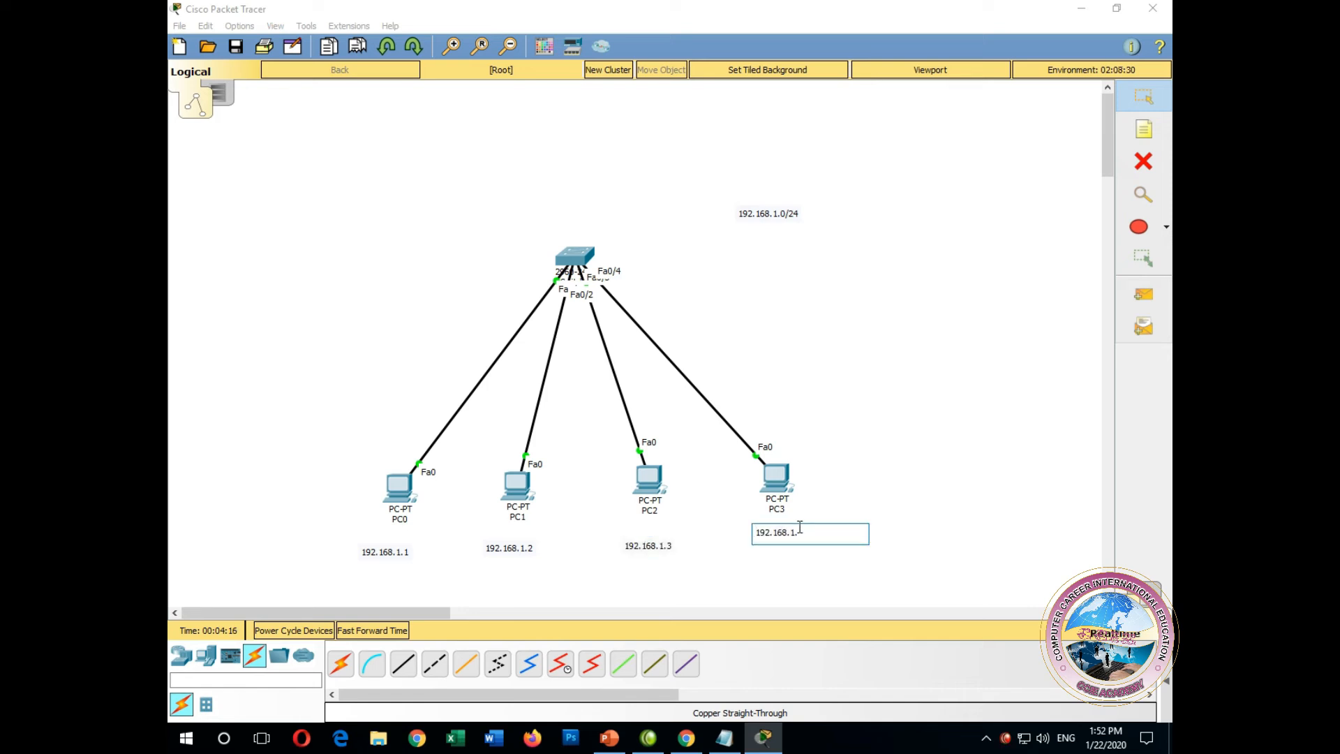
left_click(829, 515)
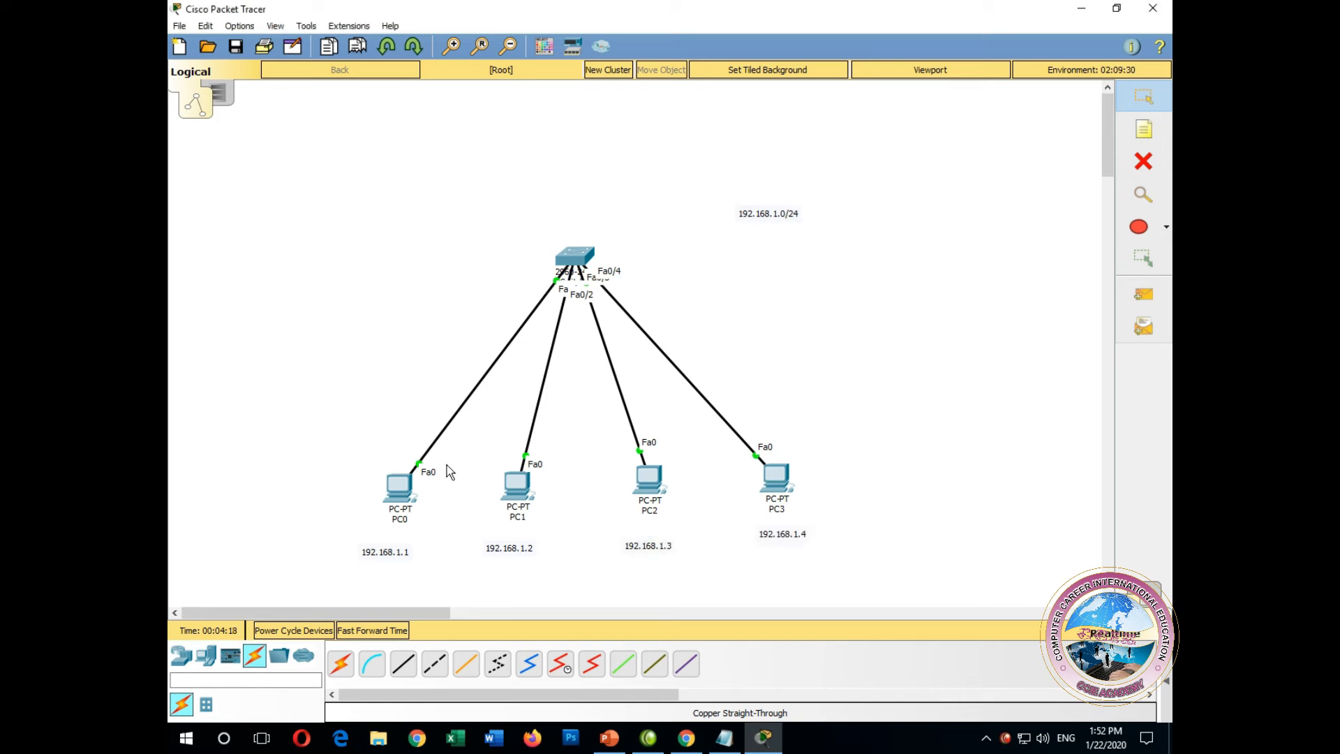
- Open the command prompt on PC3
left_click_drag(824, 452, 759, 511)
left_click_drag(372, 470, 423, 525)
left_click(776, 478)
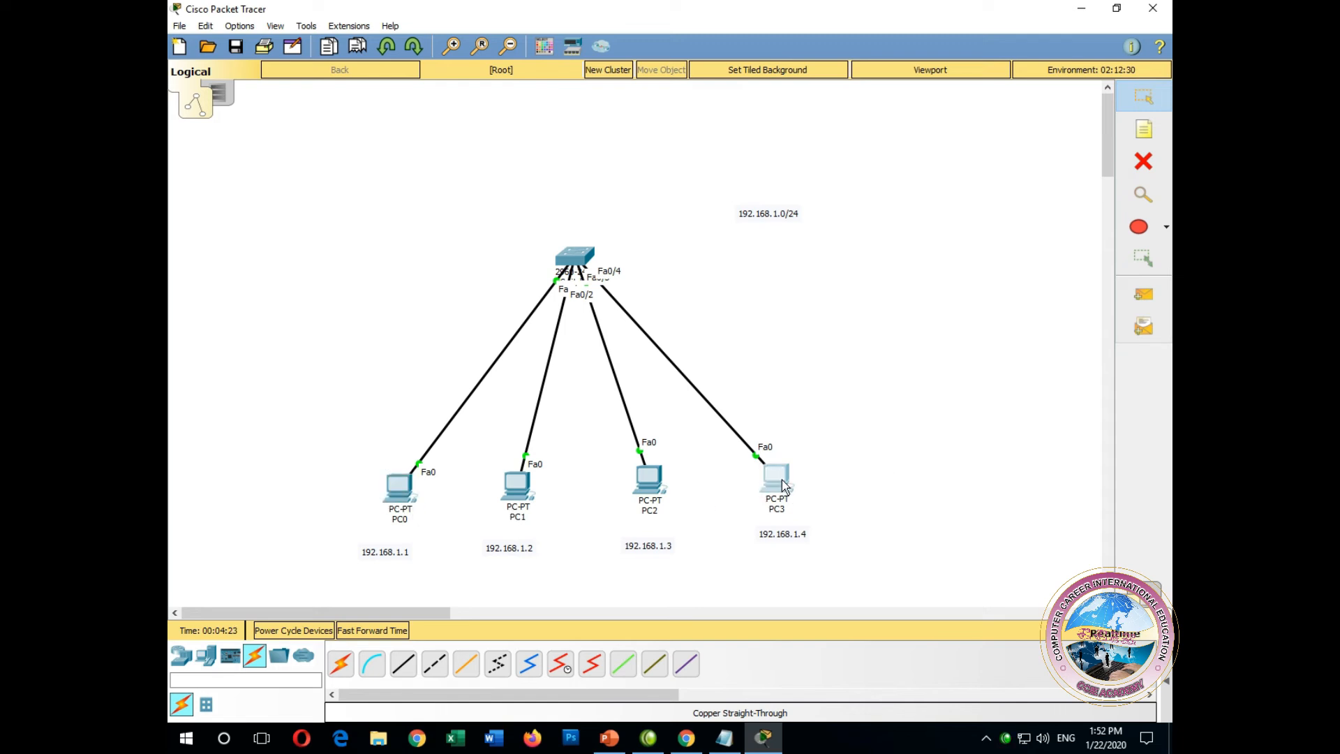
left_click(784, 192)
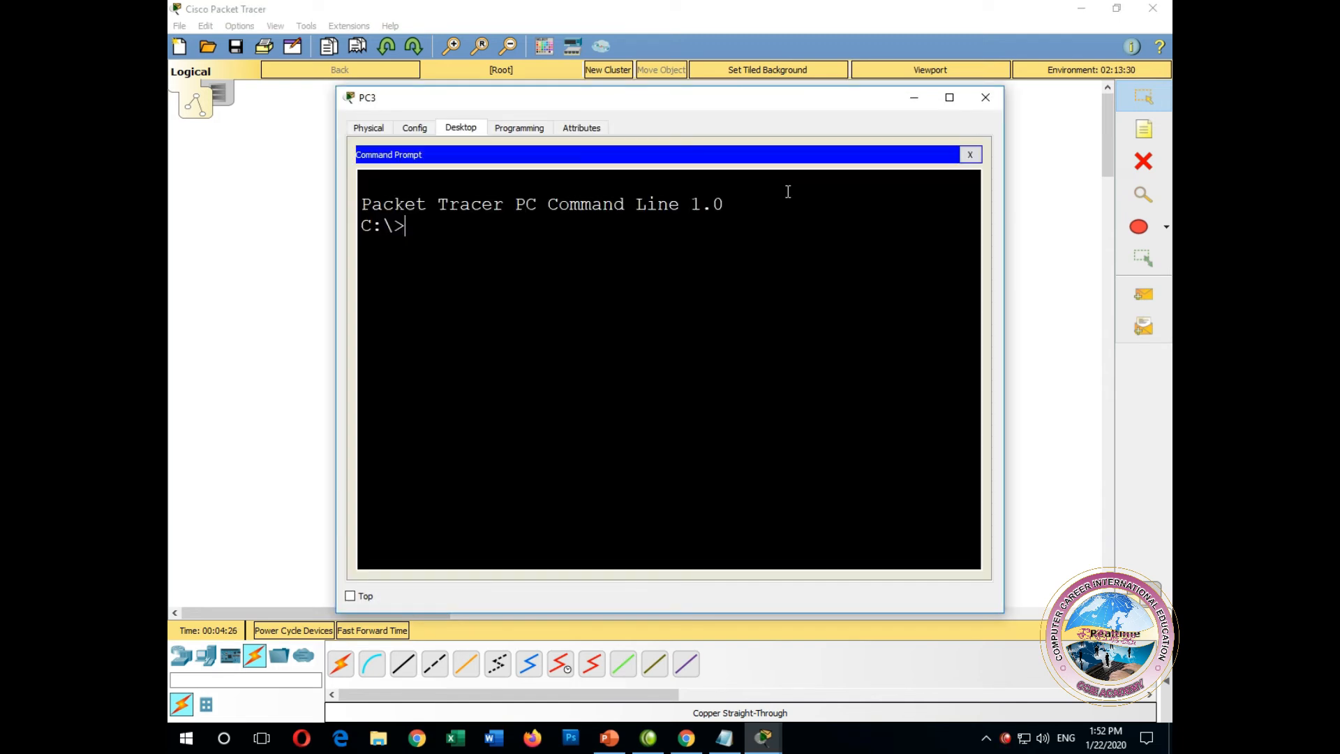
left_click(981, 159)
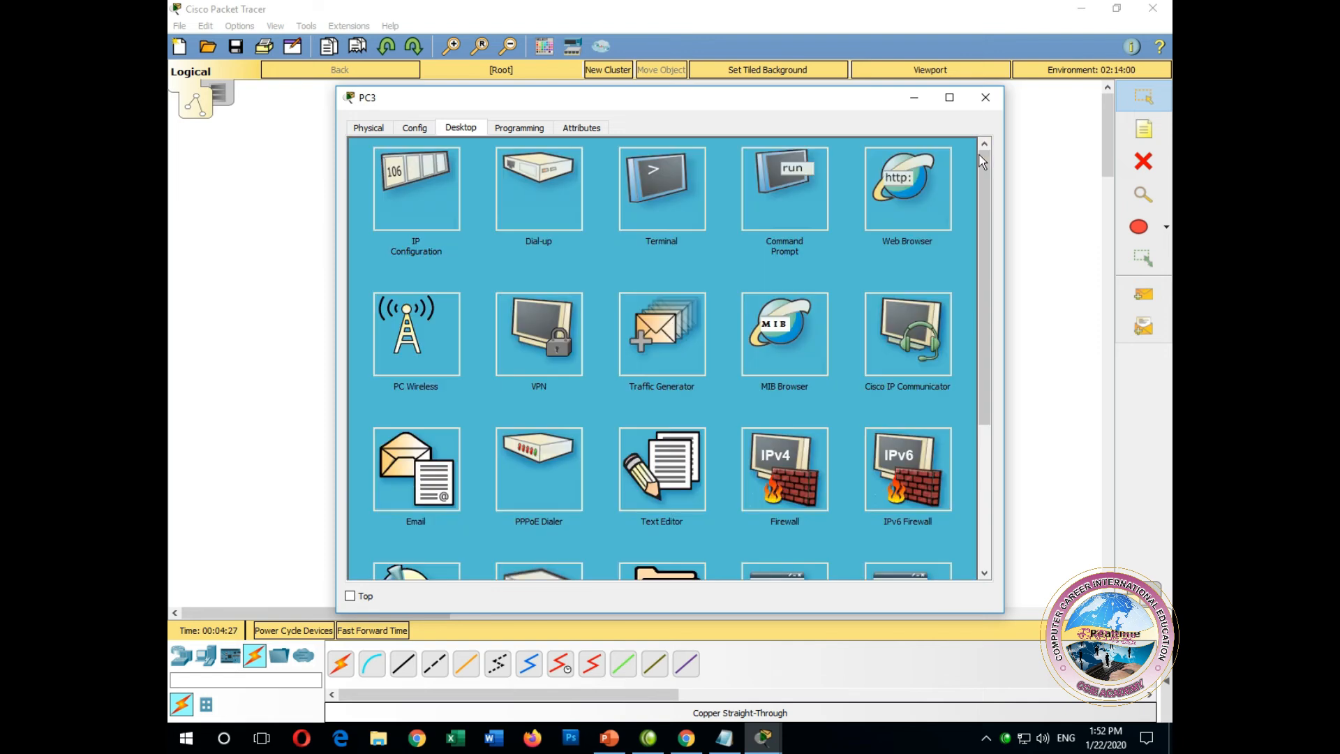
left_click(773, 195)
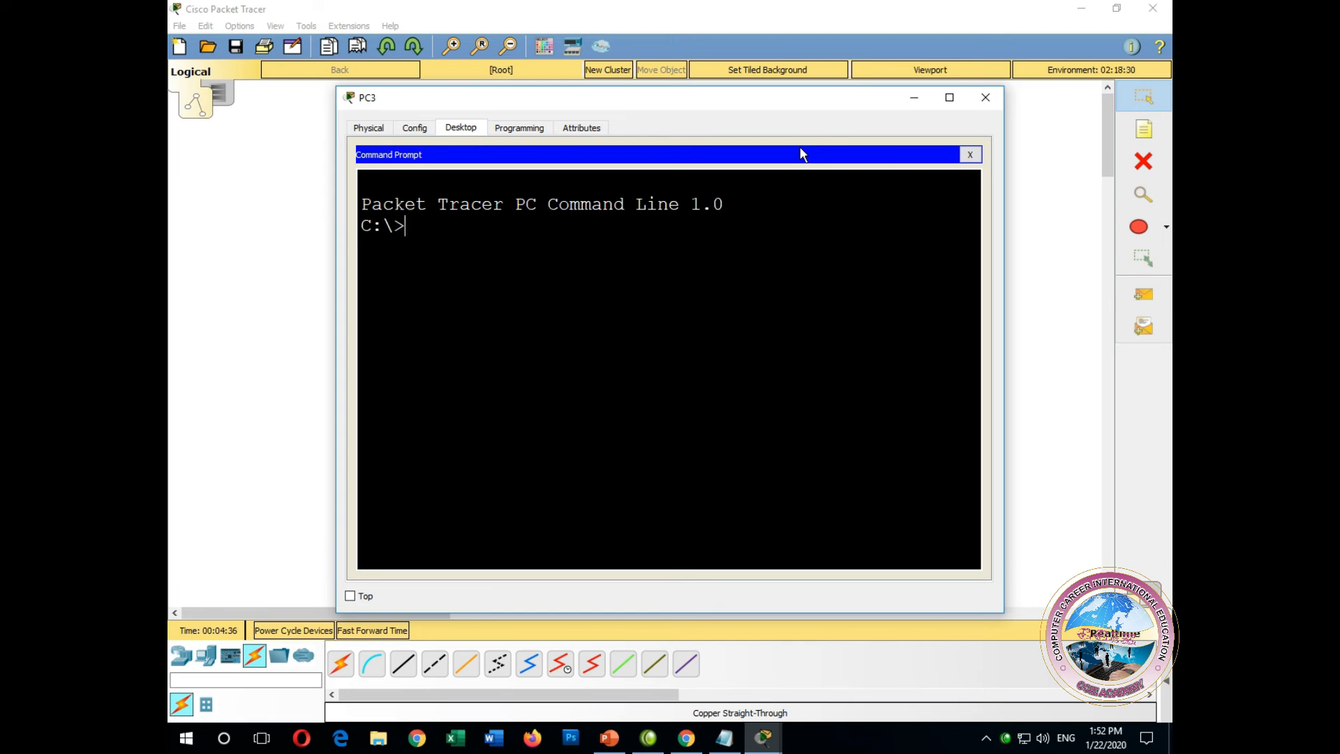
- Run ipconfig on PC3 and review the link-local IPv6 address, IP address and subnet mask in its output
type("ipconifg")
key("BackSpace")
key("BackSpace")
key("BackSpace")
type("fig")
key("Return")
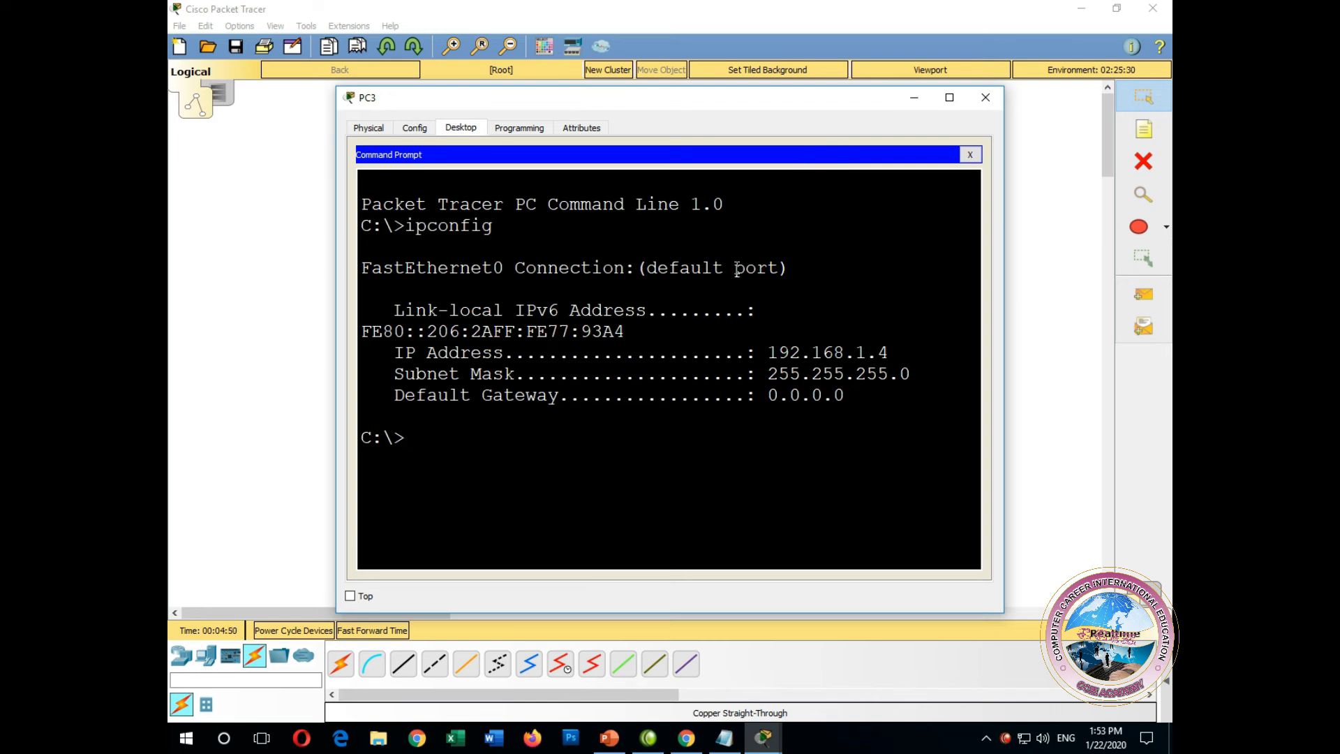
left_click_drag(395, 308, 636, 328)
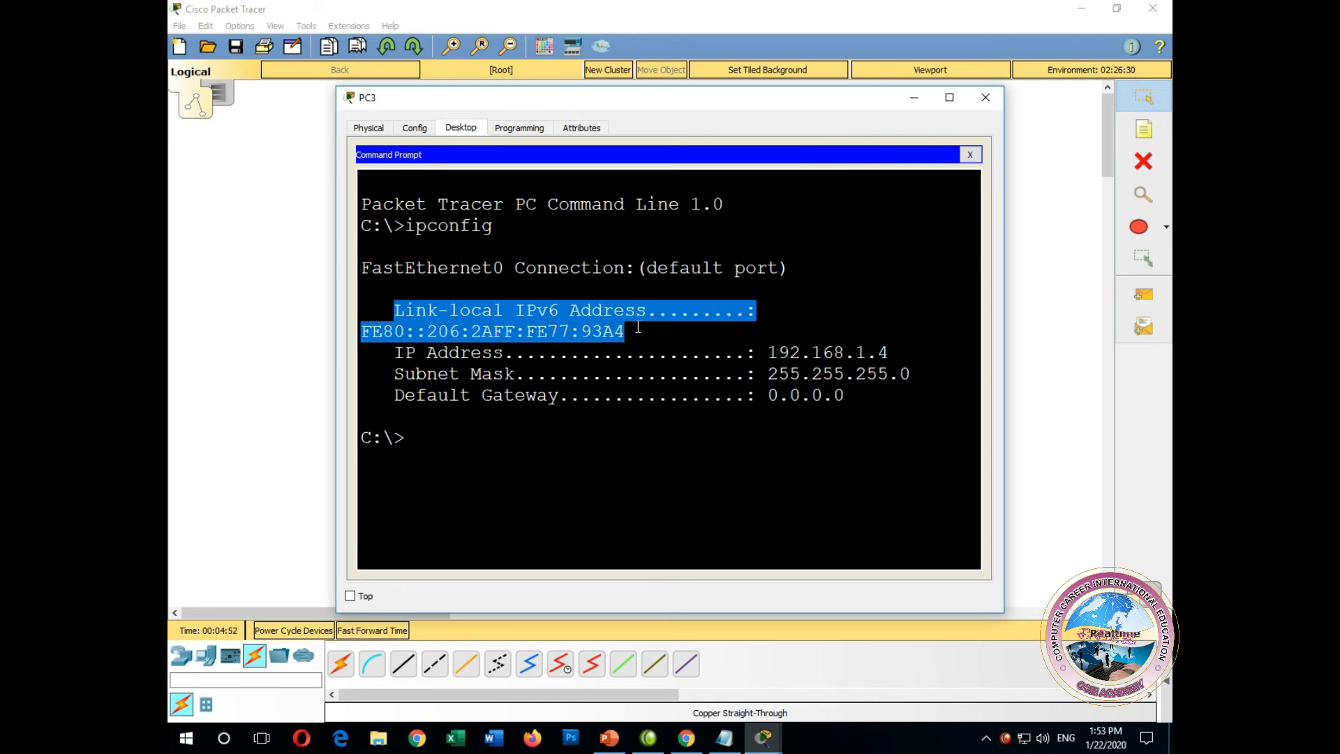
left_click(639, 326)
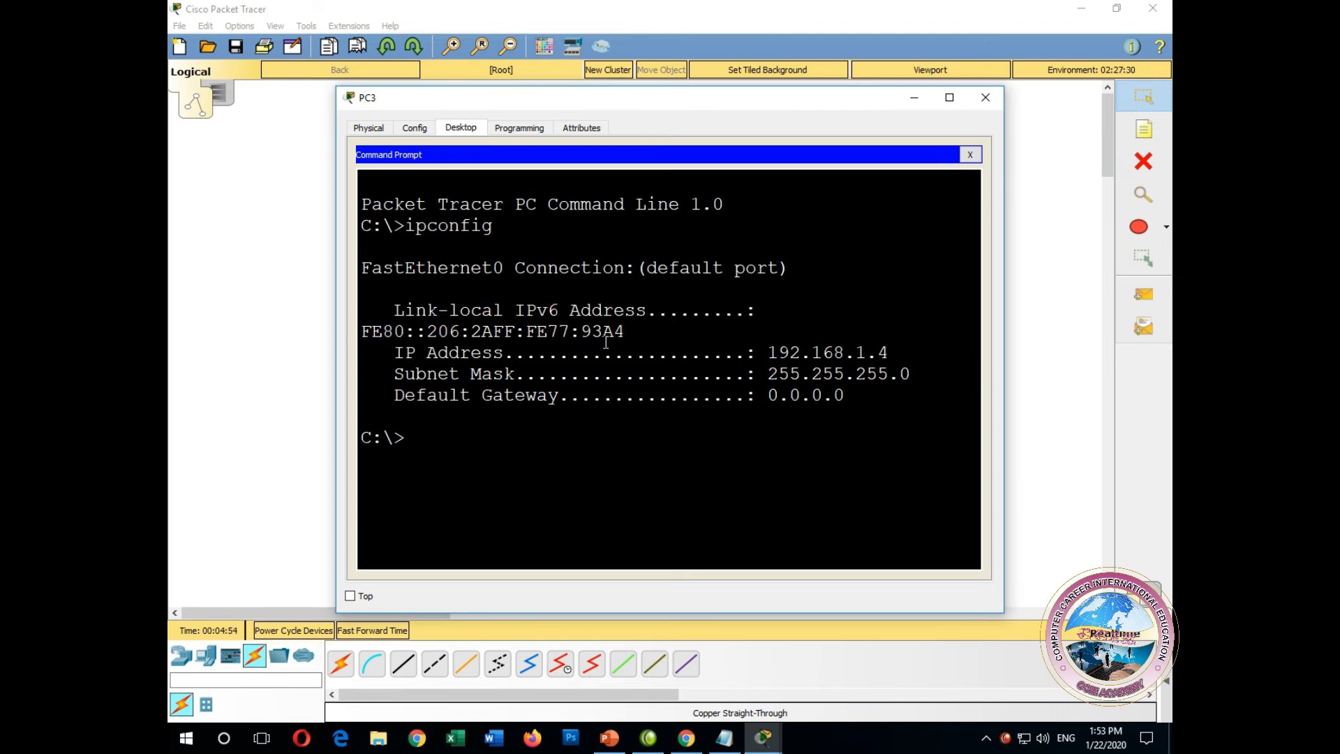
mouse_move(777, 353)
left_mouse_down()
mouse_move(889, 353)
mouse_move(776, 367)
left_mouse_up()
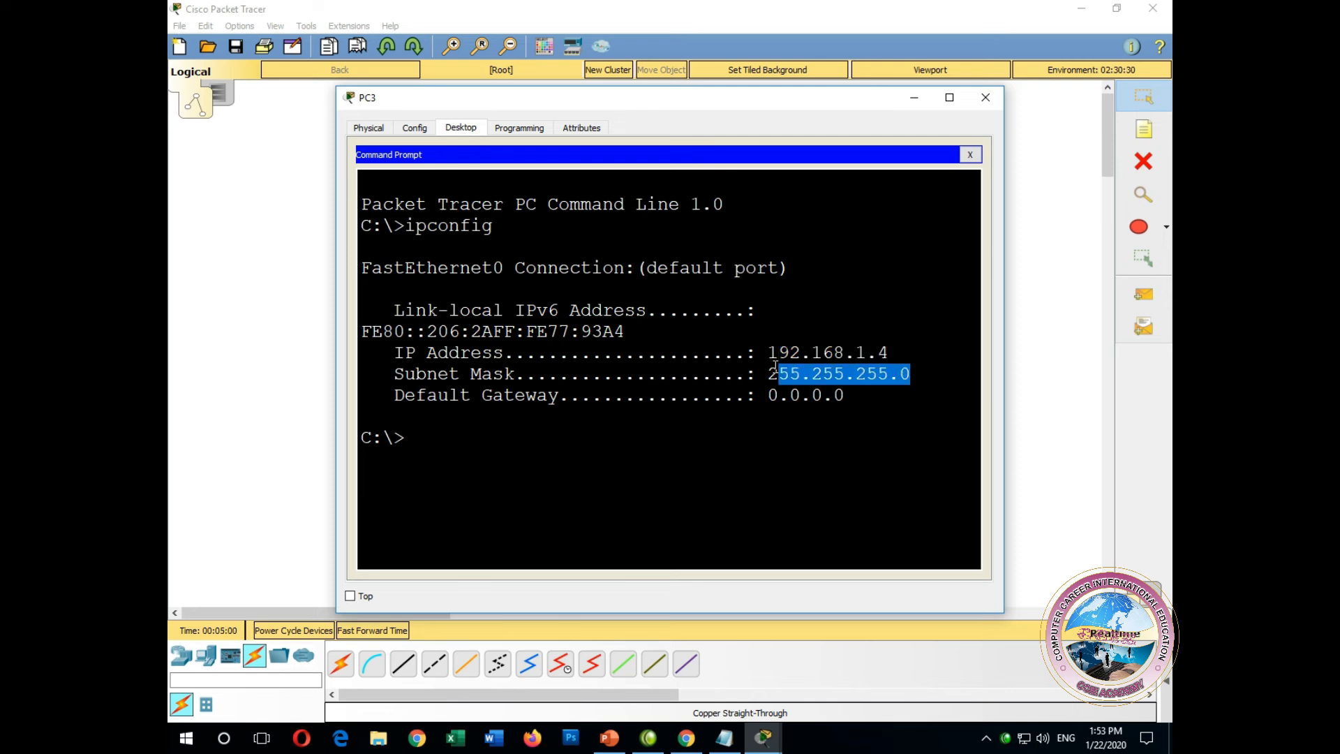
left_click(776, 364)
- Test the connection from PC3 to PC0 by pinging 192.168.1.1
type("ping ")
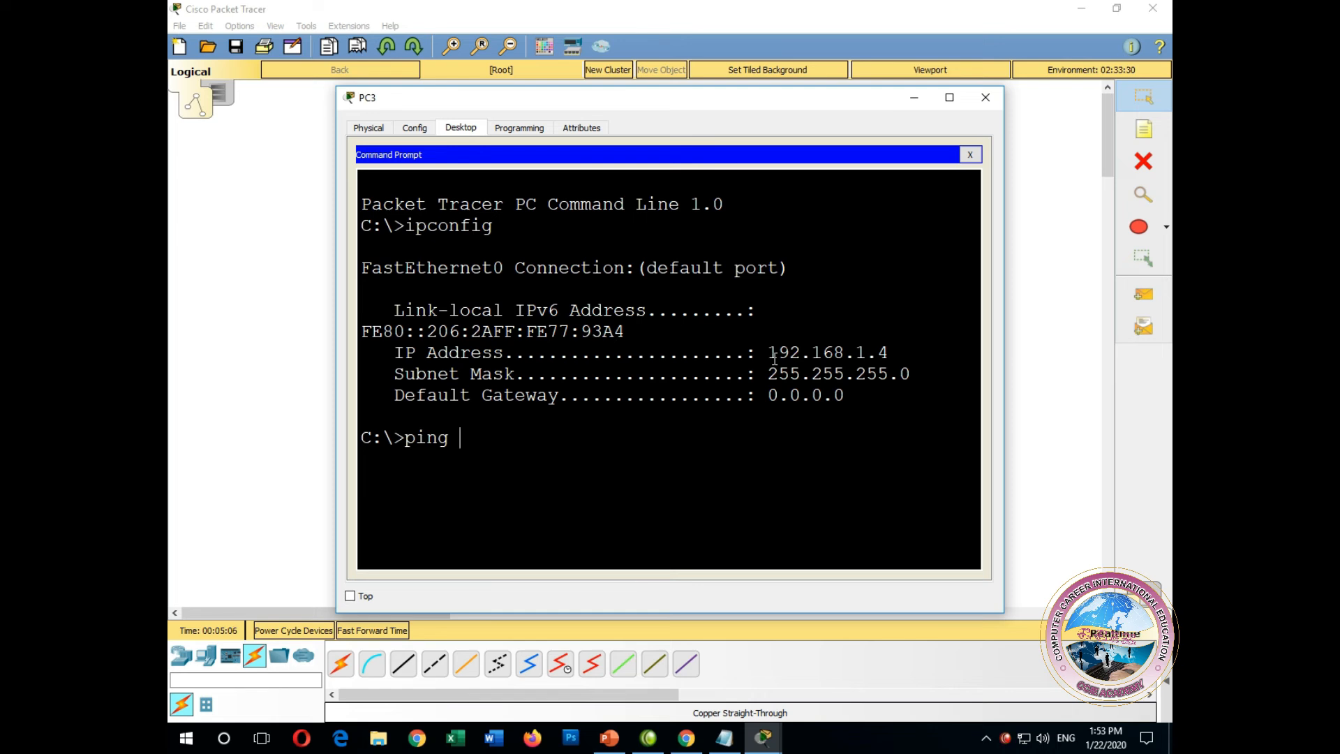
type("192.168.1.1")
key("Return")
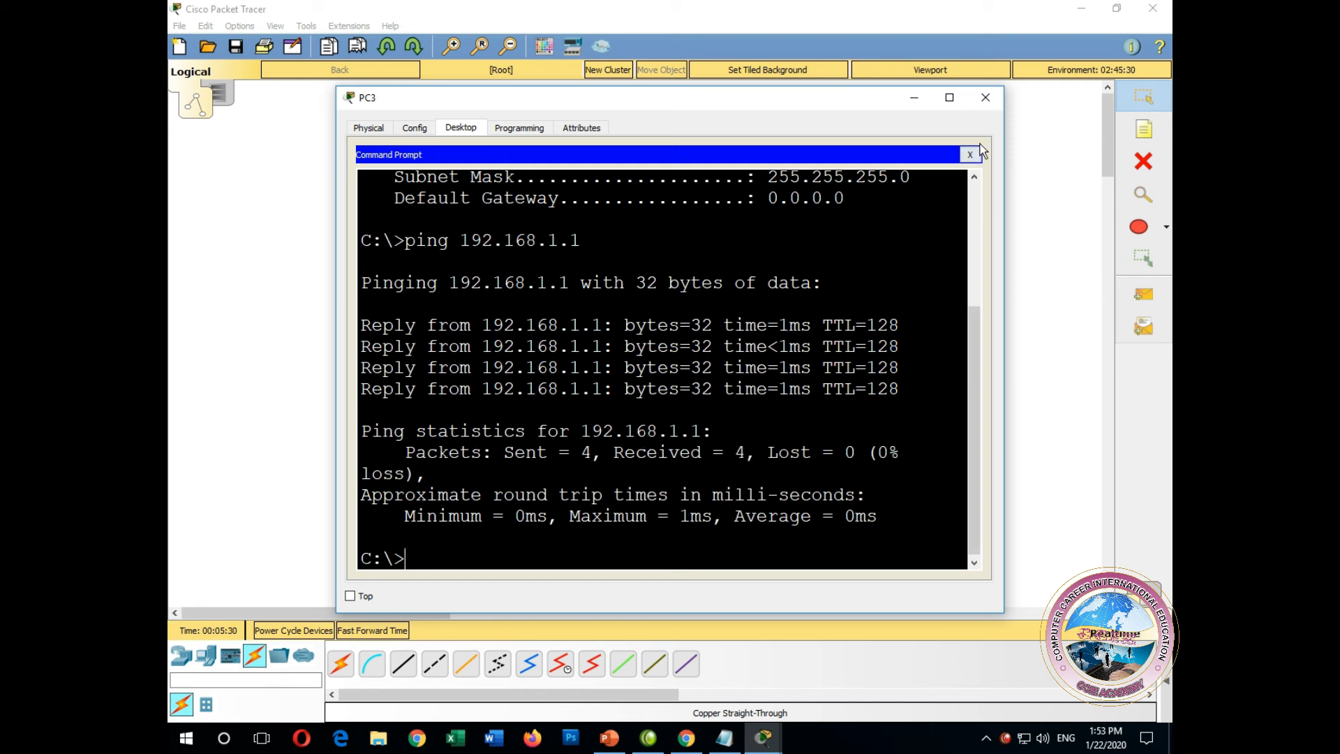
- Ping PC1 at 192.168.1.2 and PC2 at 192.168.1.3 from PC3's command prompt
key("Up")
key("BackSpace")
type("2")
key("Return")
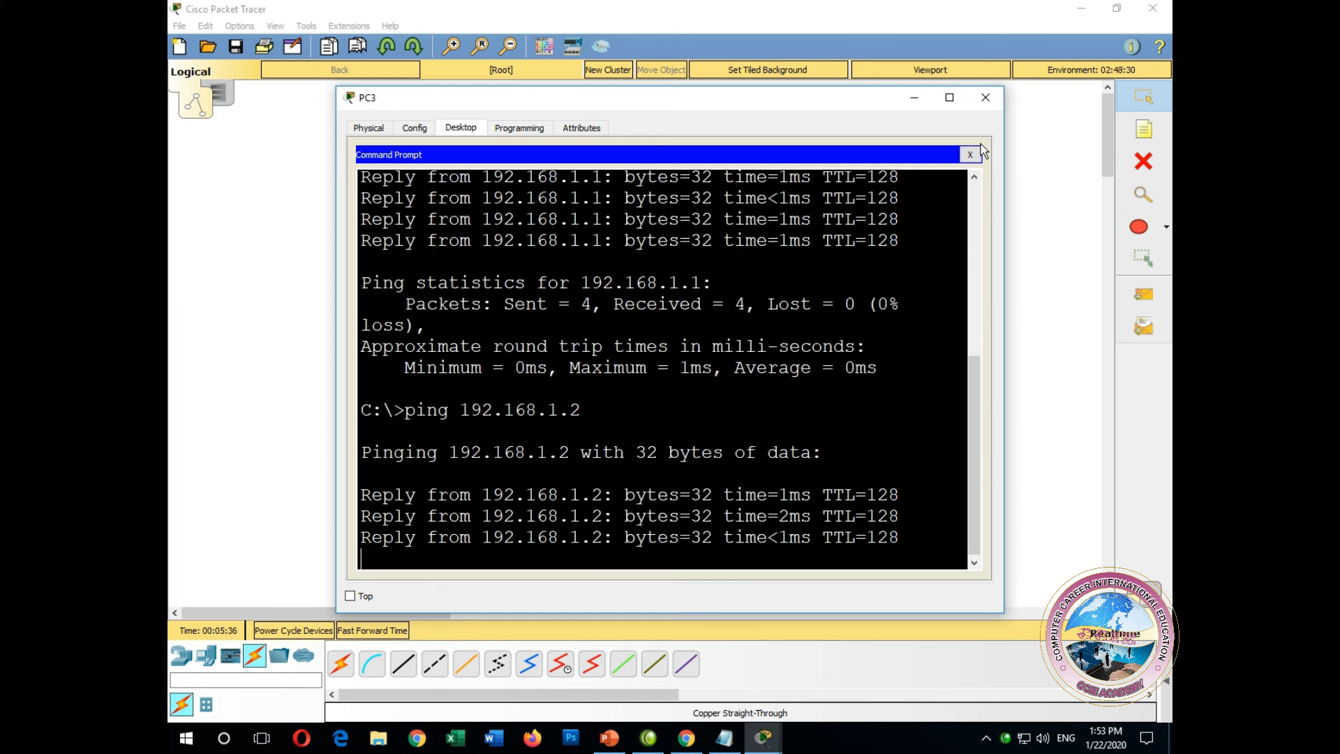
key("Up")
key("BackSpace")
type("3")
key("Return")
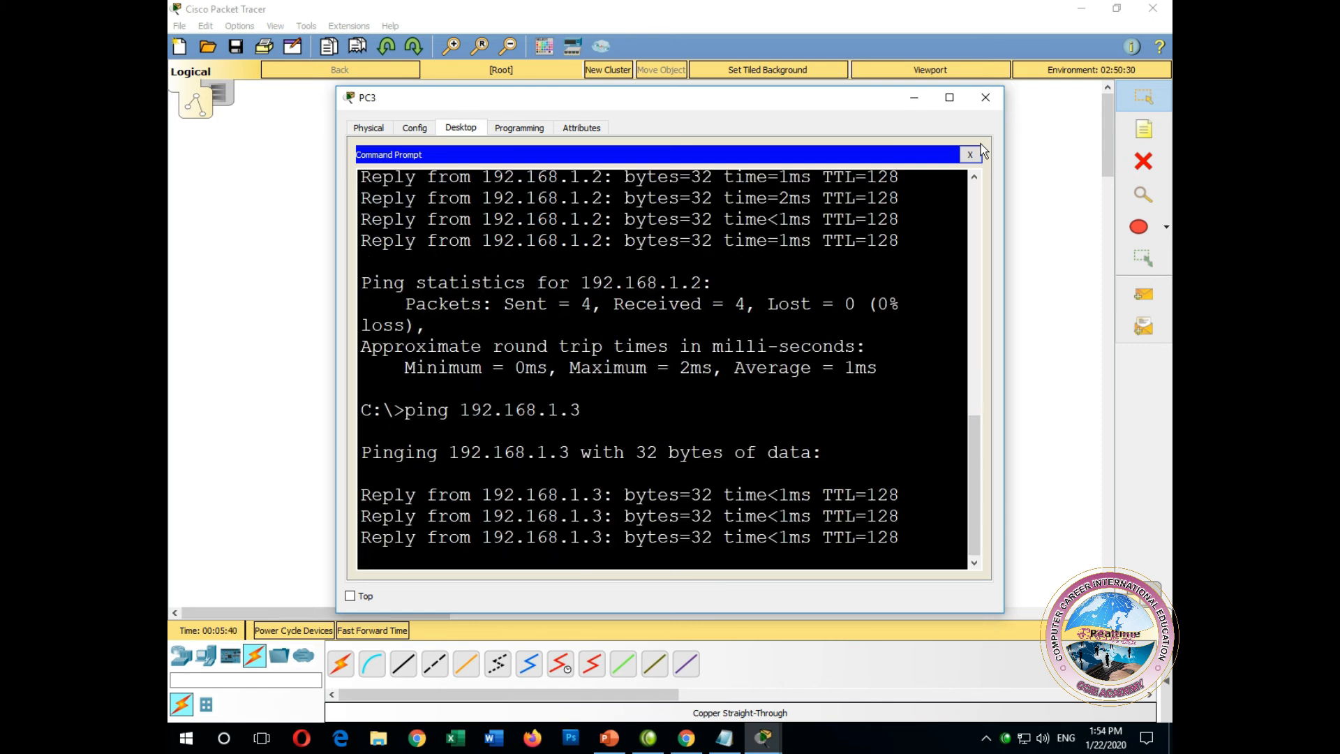
- Start a continuous ping from PC3 to PC0 with the command ping -t 192.168.1.1
key("Up")
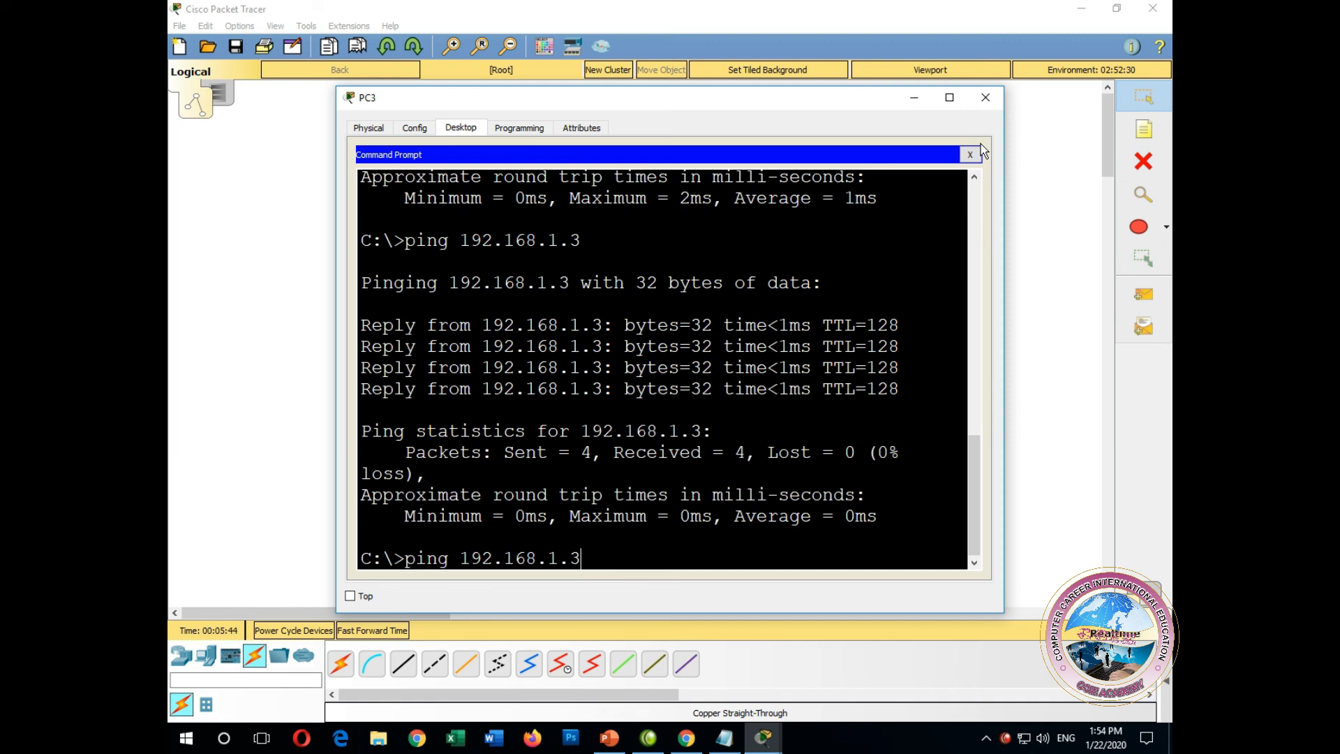
key("BackSpace")
type("1")
key("Left")
key("Left")
key("Left")
key("Left")
key("Left")
key("Left")
key("Left")
key("Left")
key("Left")
key("Left")
type("-t")
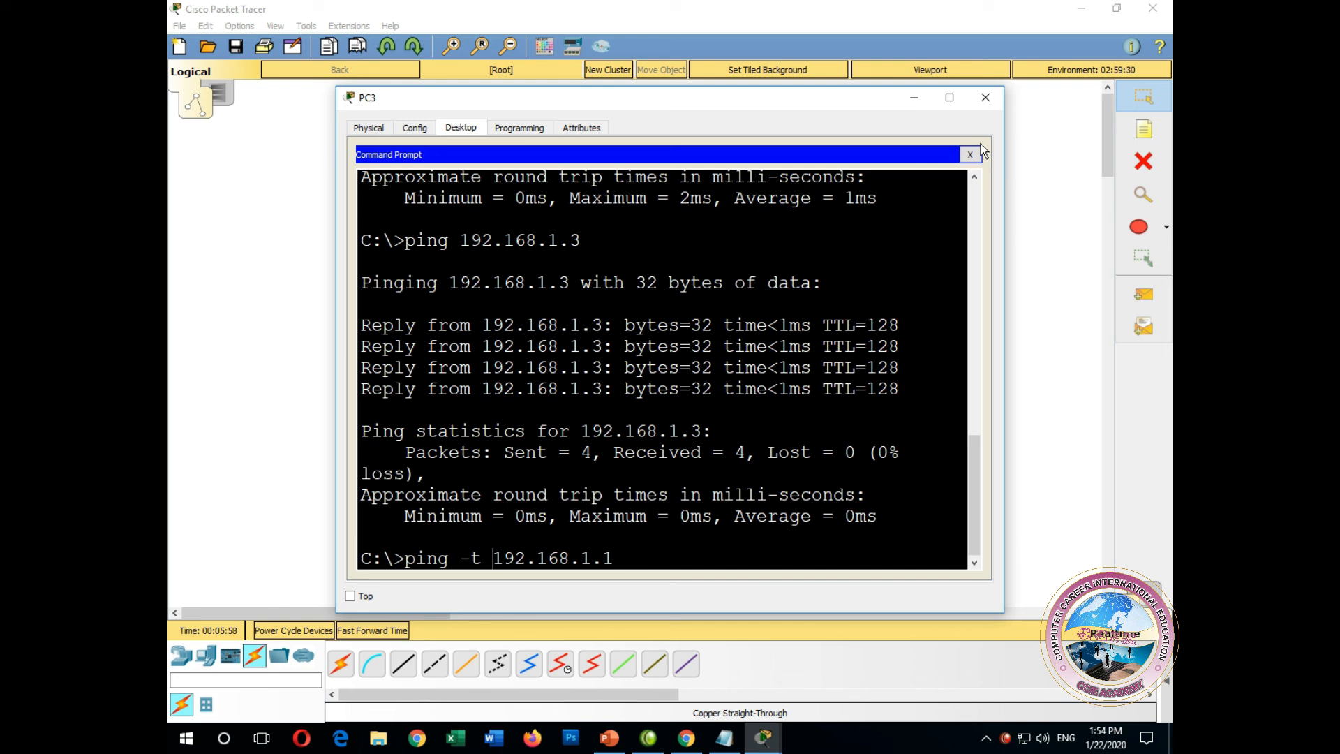
key("Right")
key("Right")
key("Return")
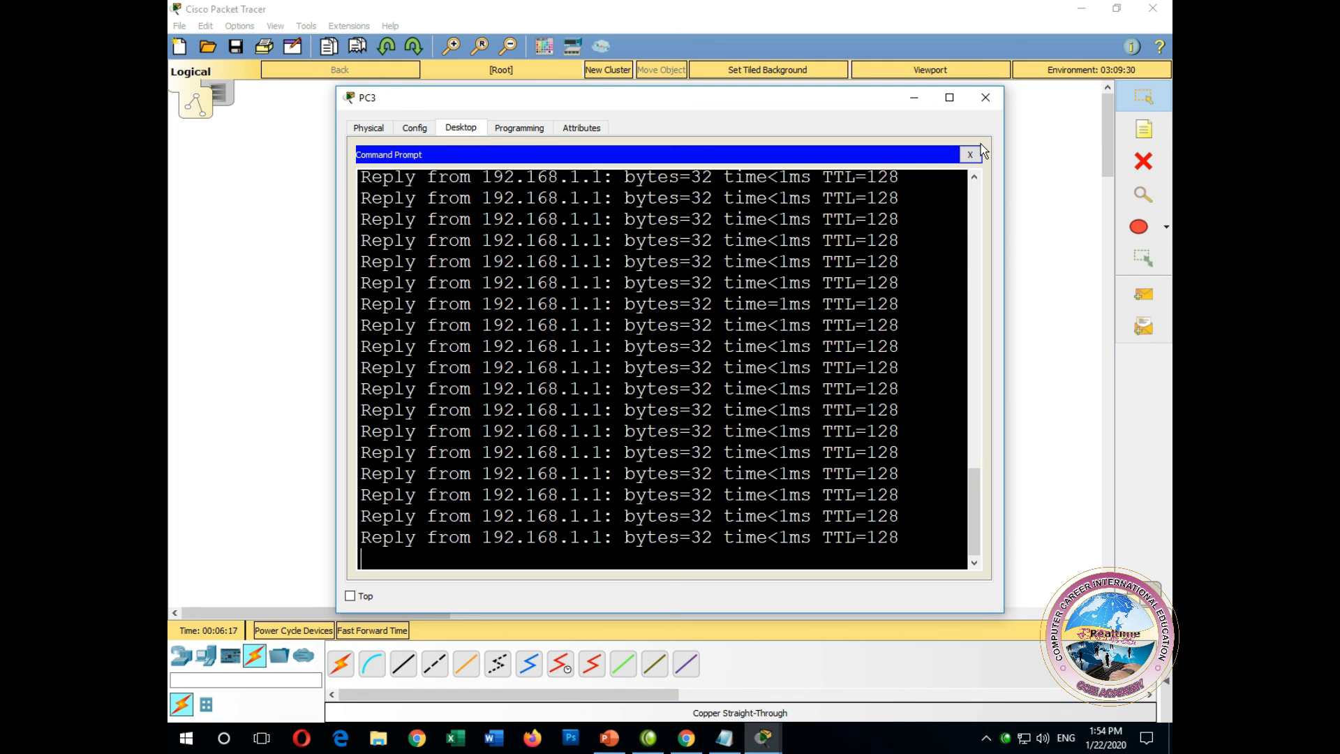
- Stop the continuous ping and close PC3's command prompt and window
key("ctrl+c")
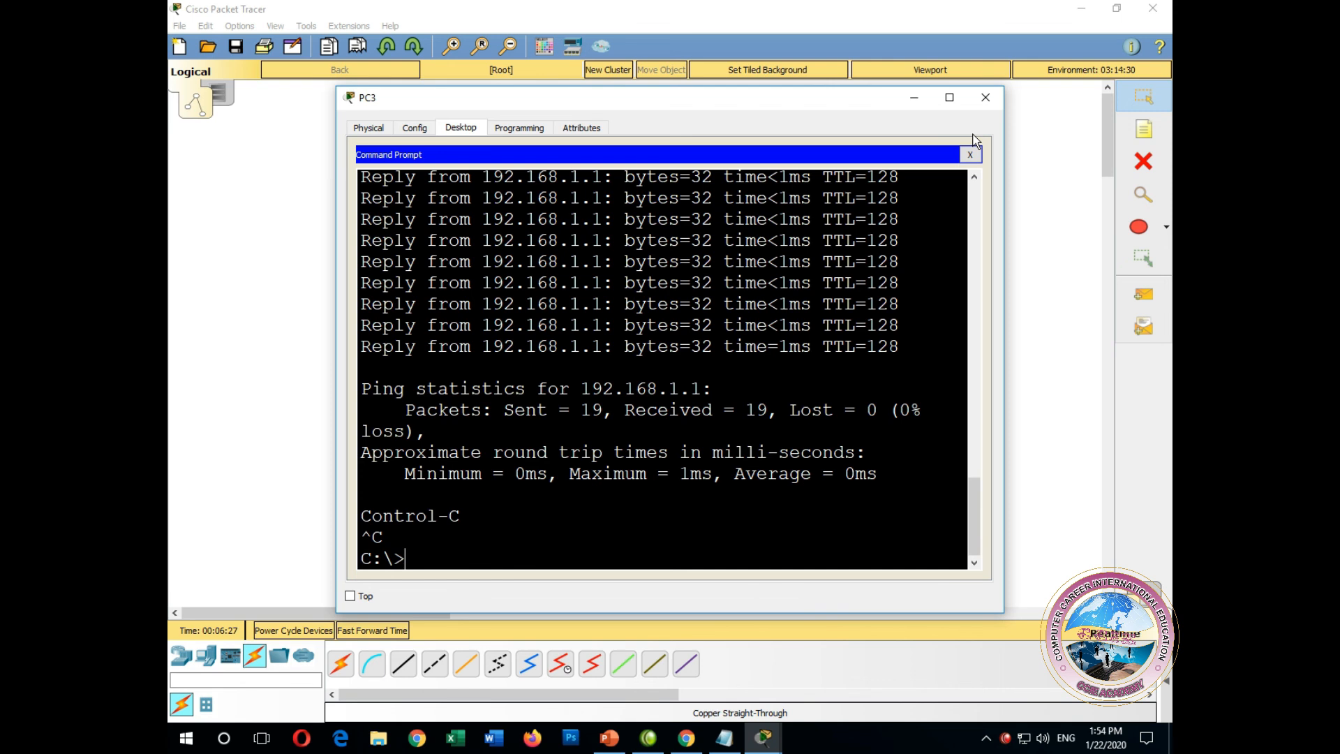
left_click(970, 154)
left_click(985, 97)
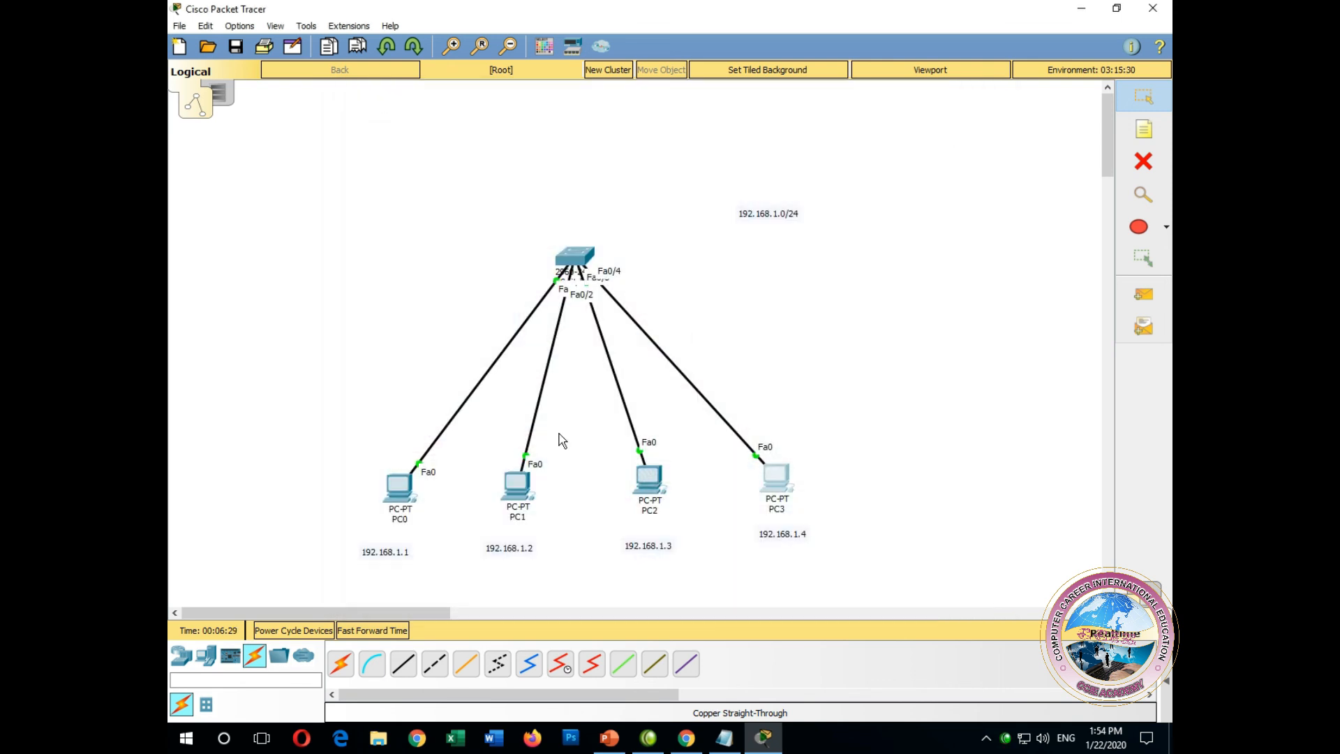
- Ping 192.168.1.4 from PC1's command prompt, and close PC1's window
left_click(516, 482)
left_click(768, 196)
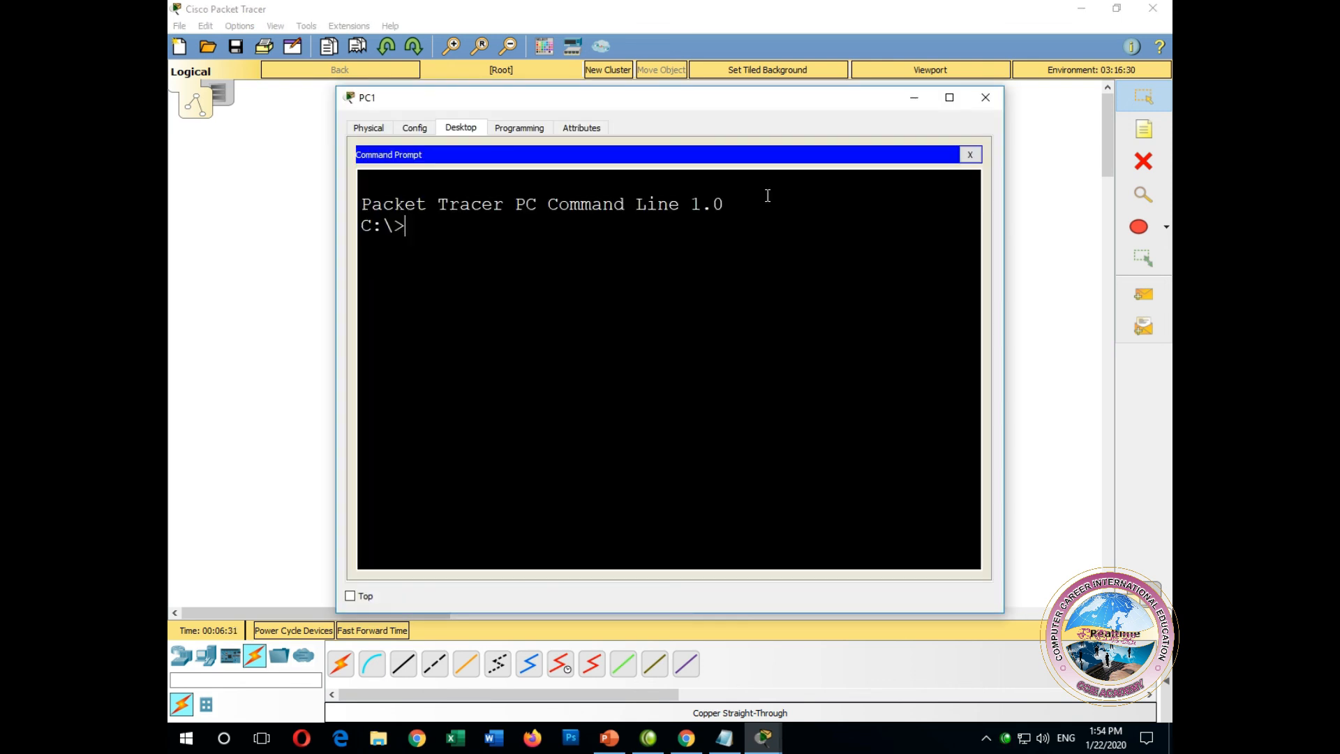
type("ping 192.168.1.4")
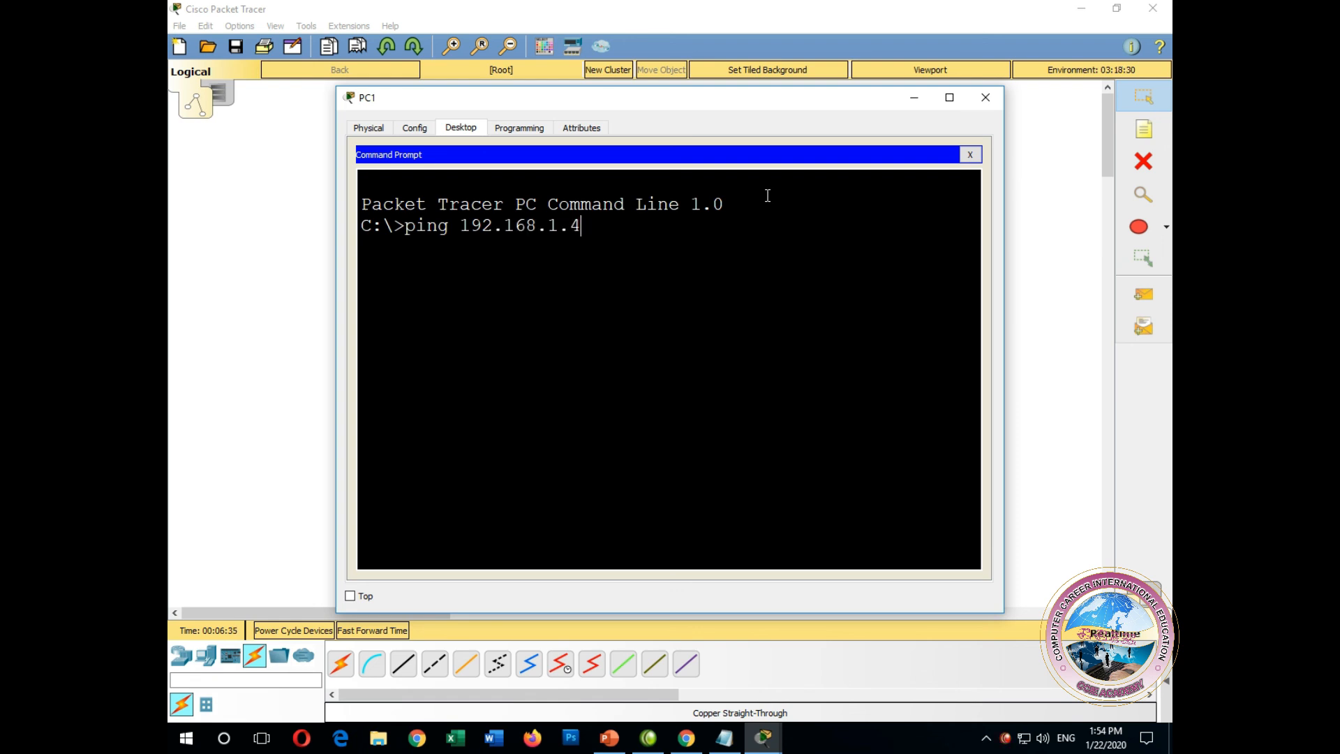
key("Return")
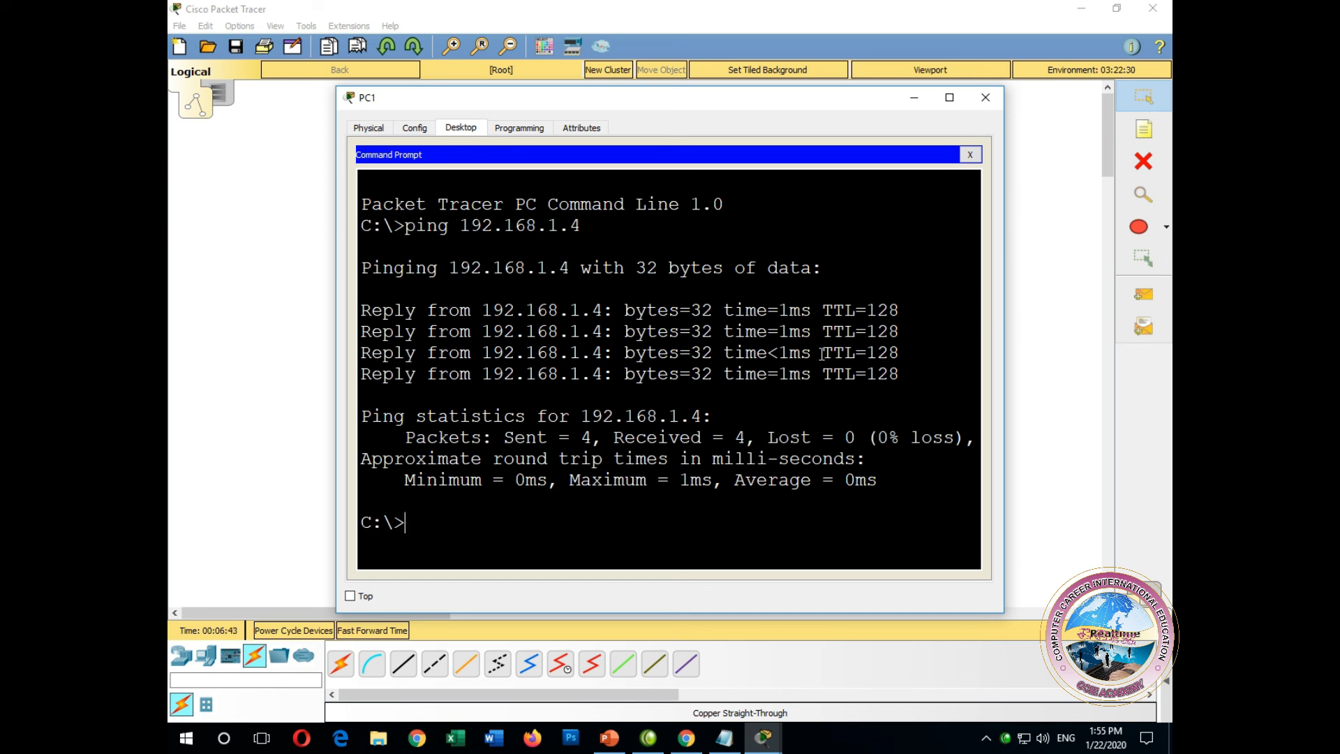
left_click(984, 97)
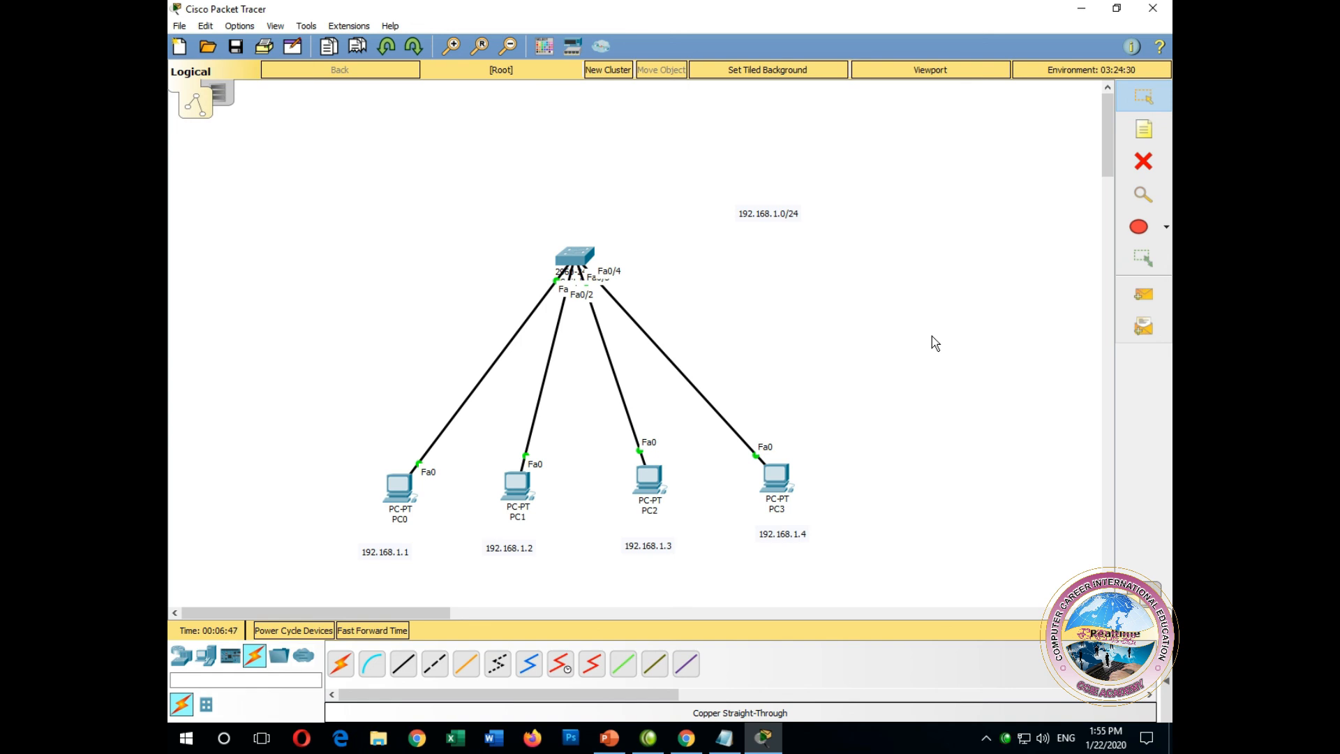